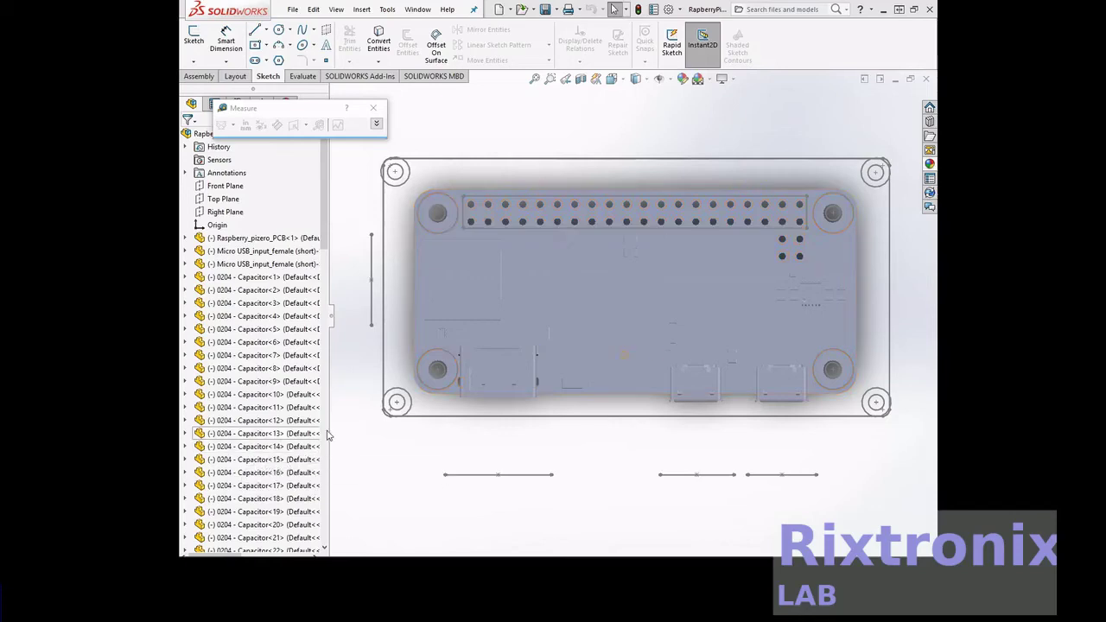
# Step: Select the RPi 0 Casing part's Top Cover plane in the tree and view it normal
pyautogui.click(326, 370)
pyautogui.click(326, 370)
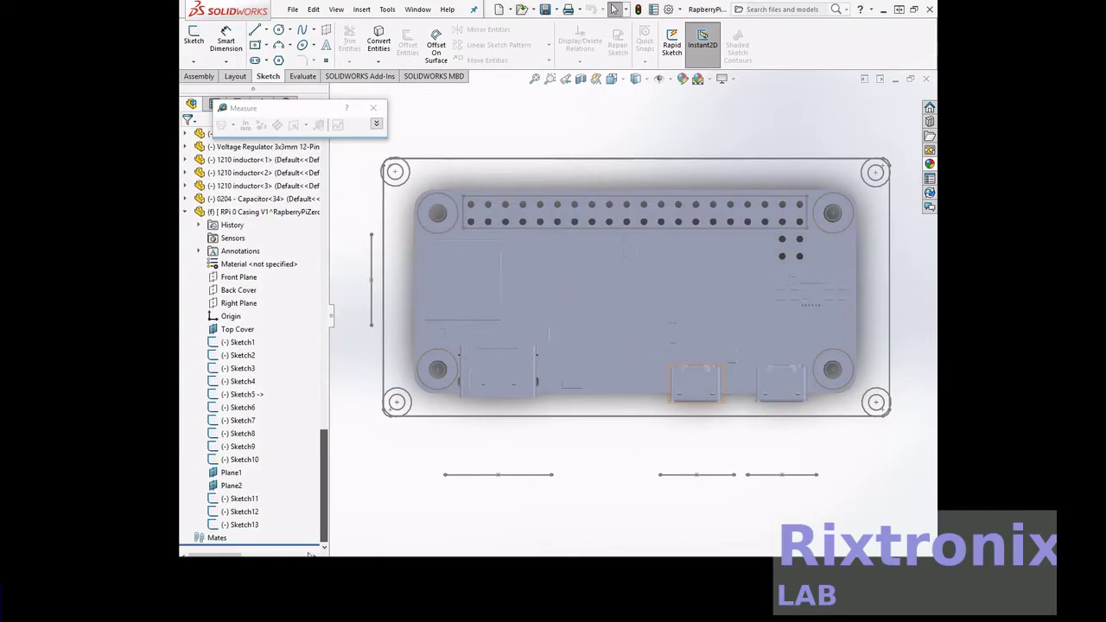
pyautogui.click(266, 217)
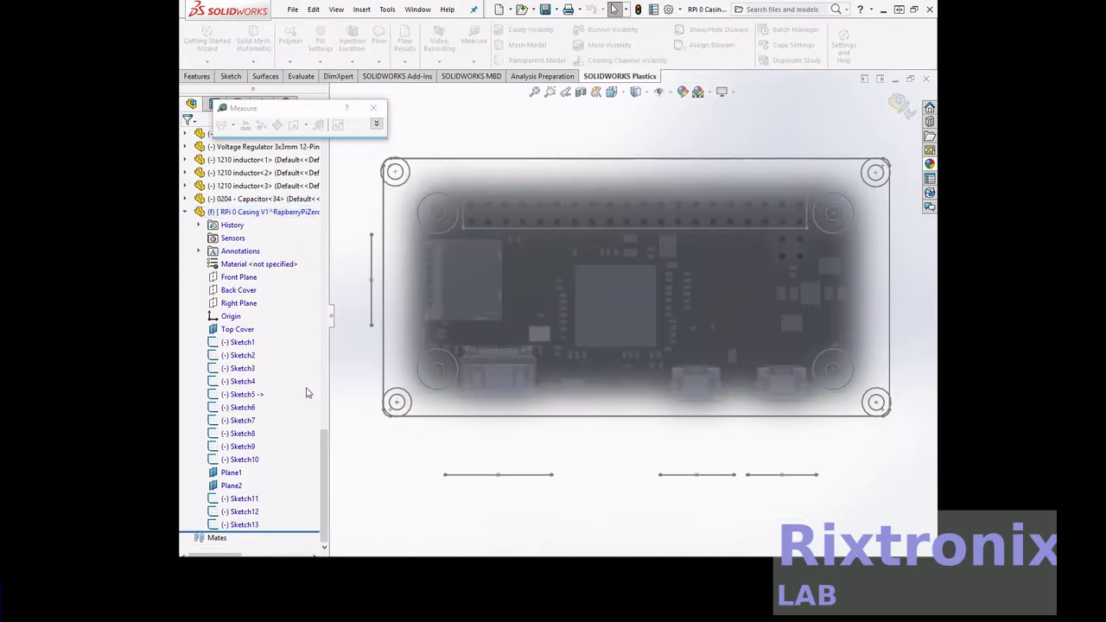
pyautogui.click(239, 329)
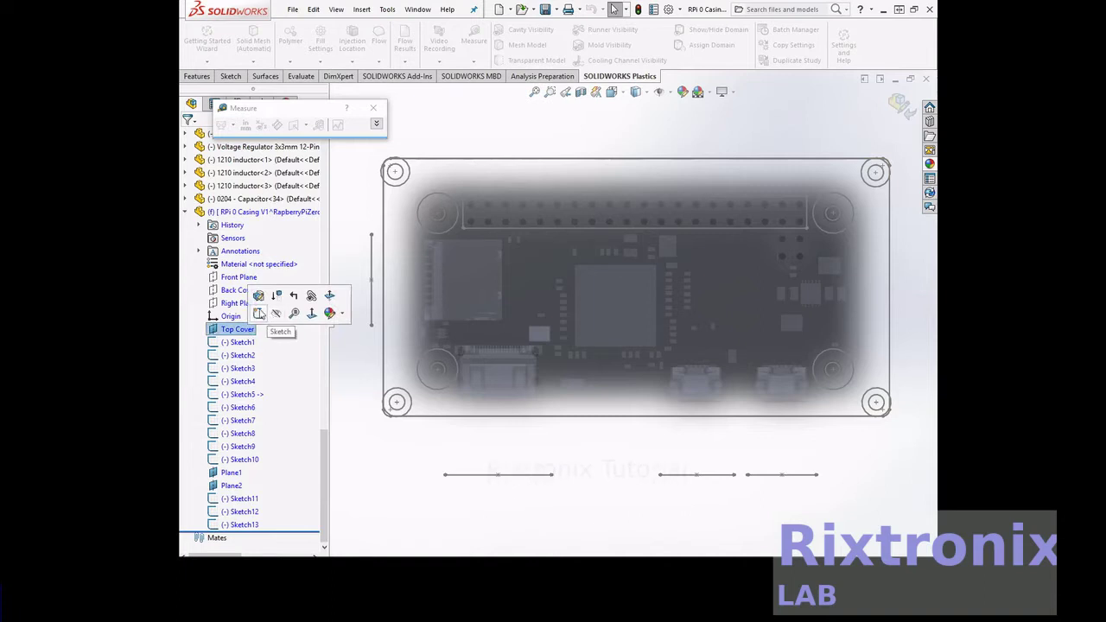
pyautogui.click(311, 314)
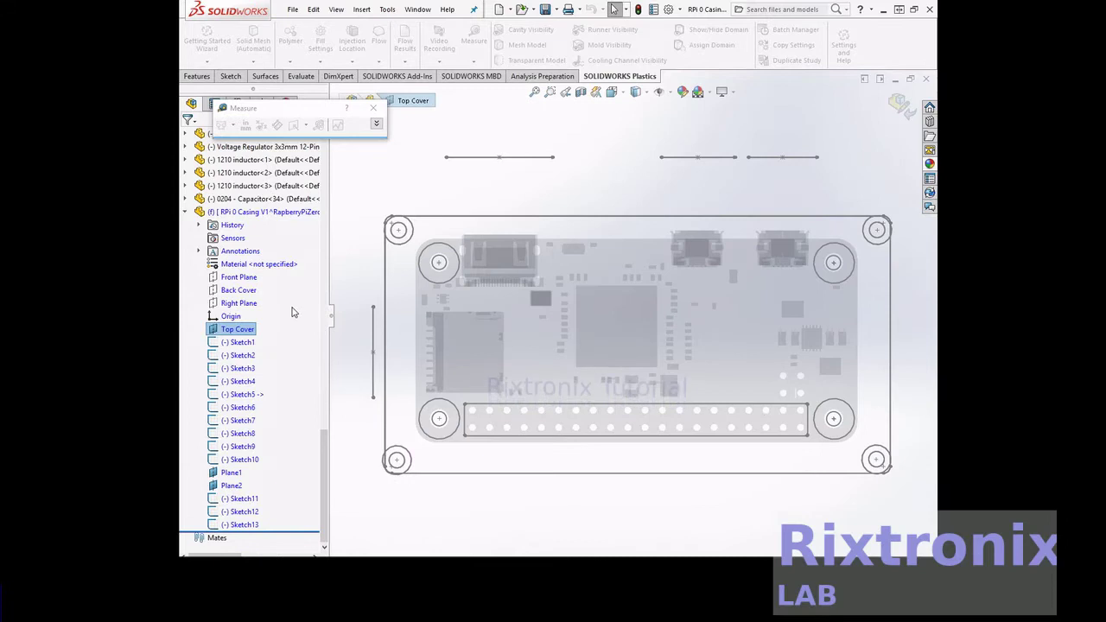
# Step: Zoom to Area on the top-left corner hole of the Top Cover
pyautogui.click(549, 92)
pyautogui.moveTo(365, 197); pyautogui.dragTo(435, 263)
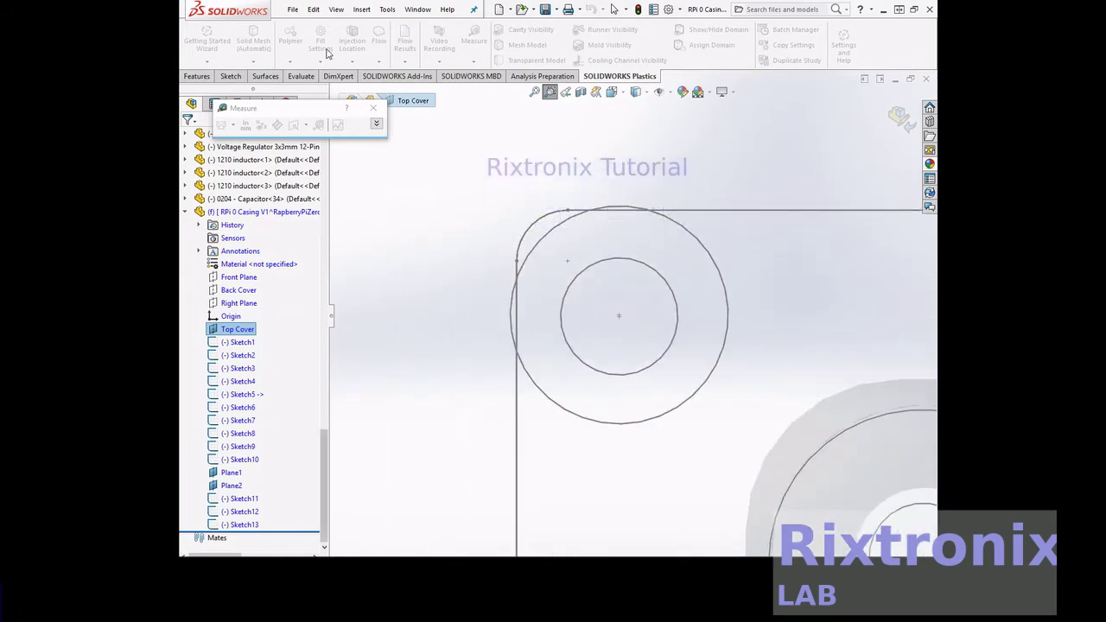
# Step: Sketch a radius 1.71 circle centred on the top-left corner hole of the Top Cover
pyautogui.click(231, 76)
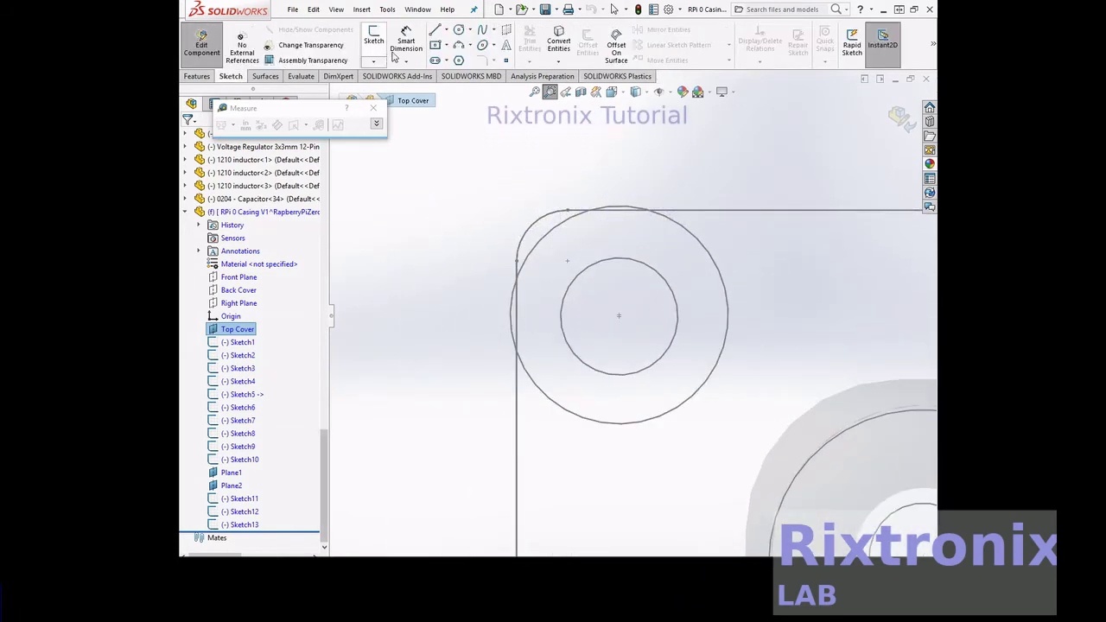
pyautogui.click(458, 29)
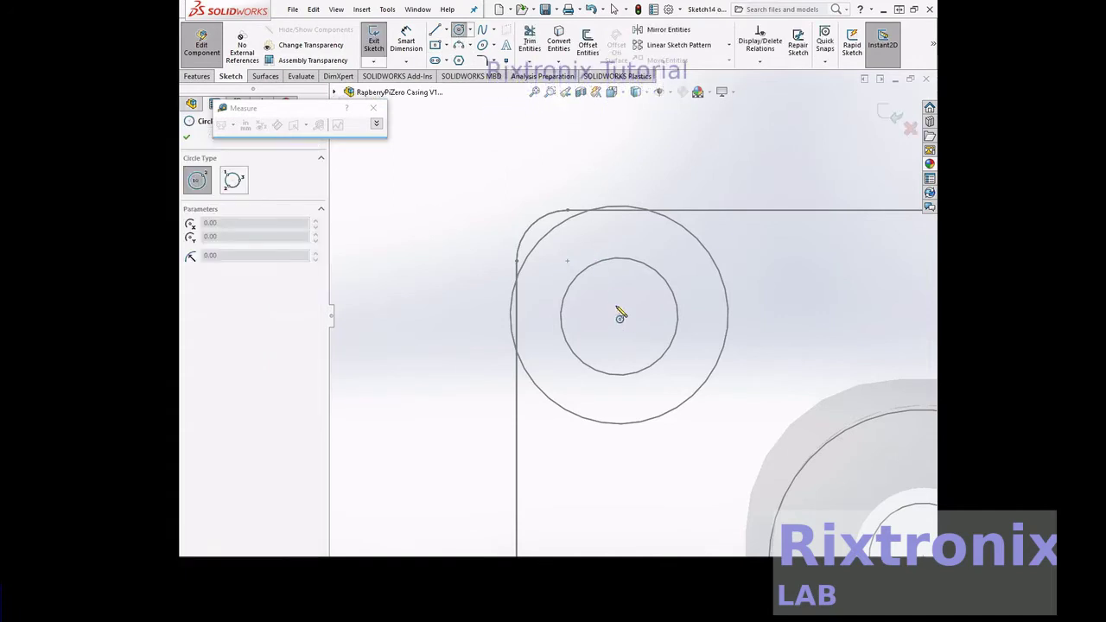
pyautogui.click(618, 315)
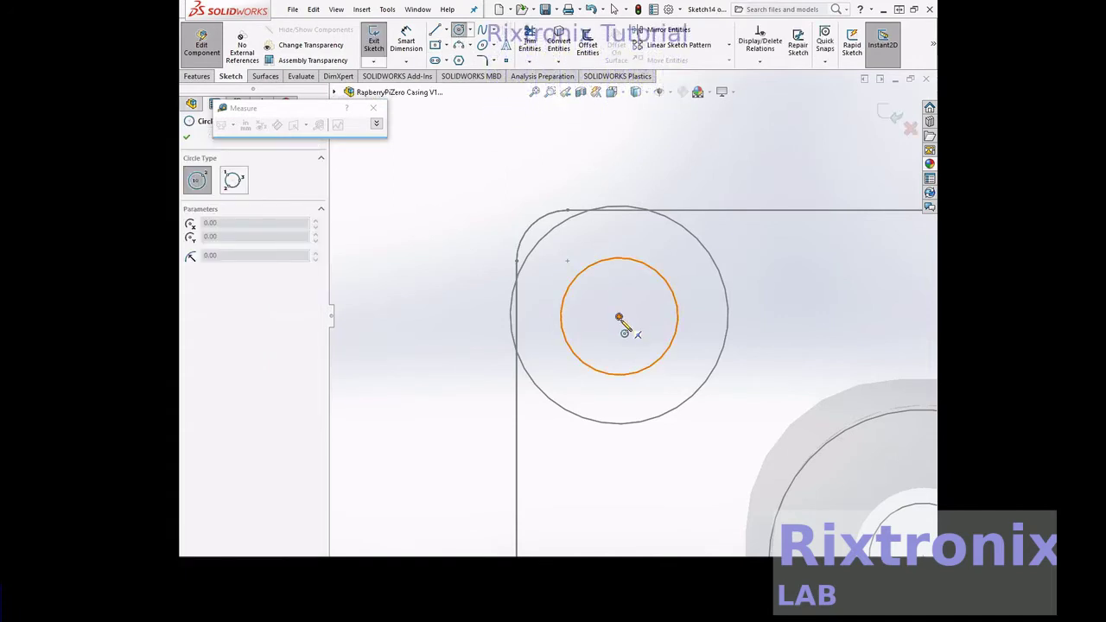
pyautogui.click(619, 316)
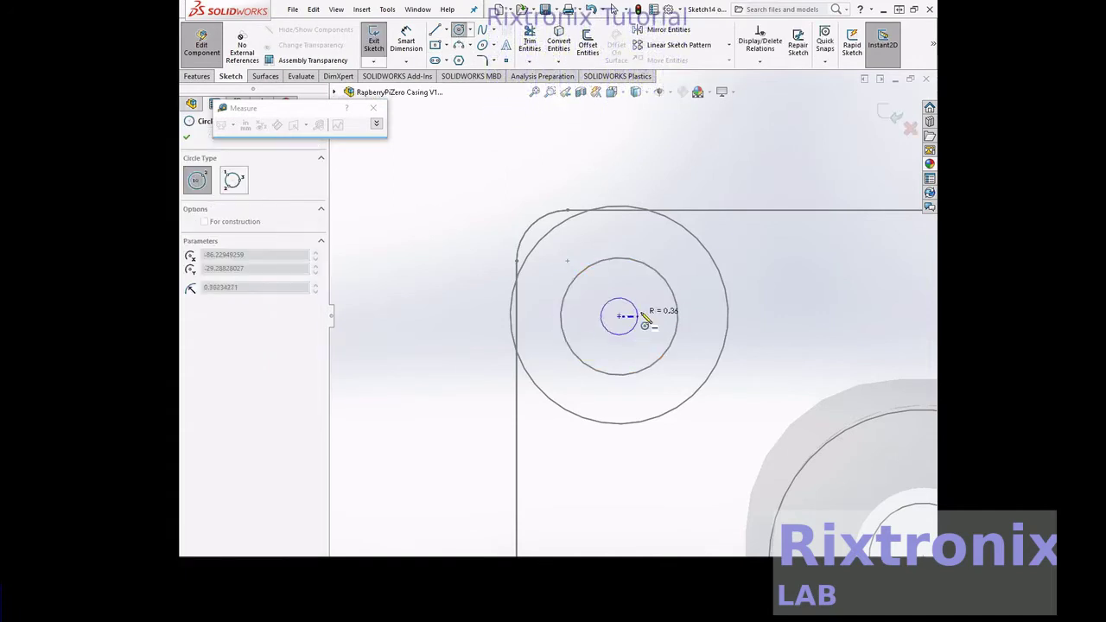
pyautogui.click(707, 320)
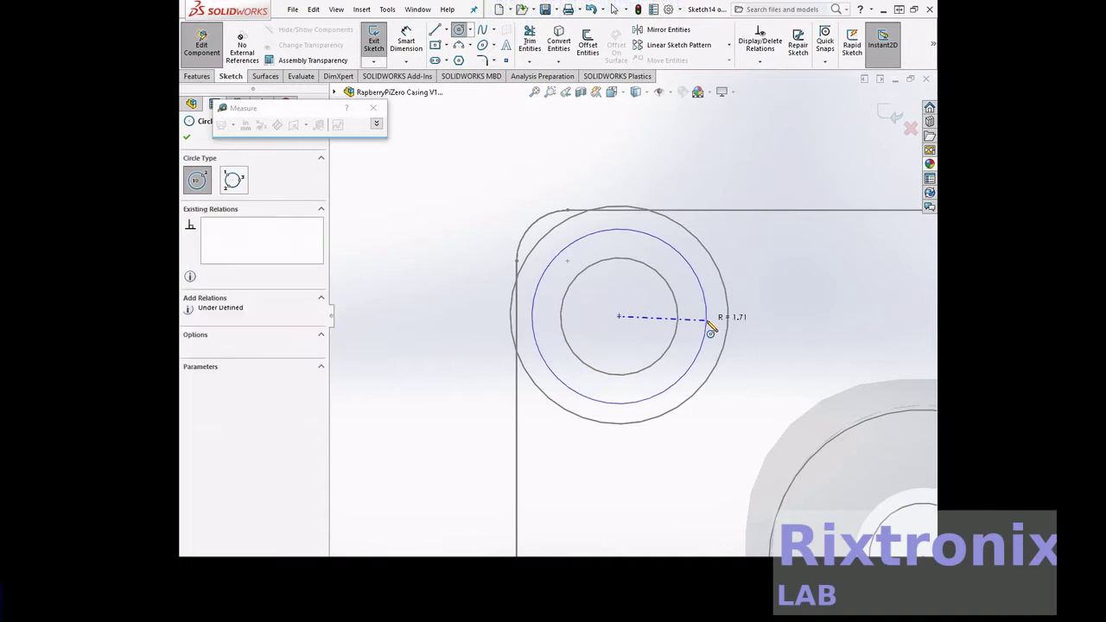
pyautogui.click(187, 138)
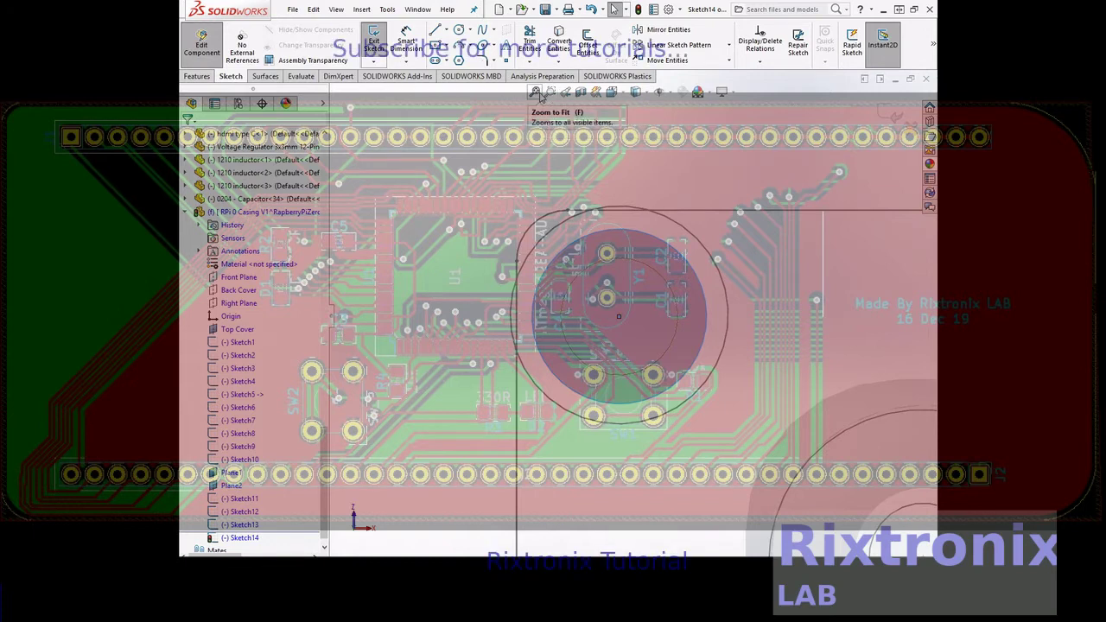
# Step: Add a matching circle centred on the top-right corner hole
pyautogui.click(538, 92)
pyautogui.click(550, 92)
pyautogui.moveTo(828, 194); pyautogui.dragTo(934, 263)
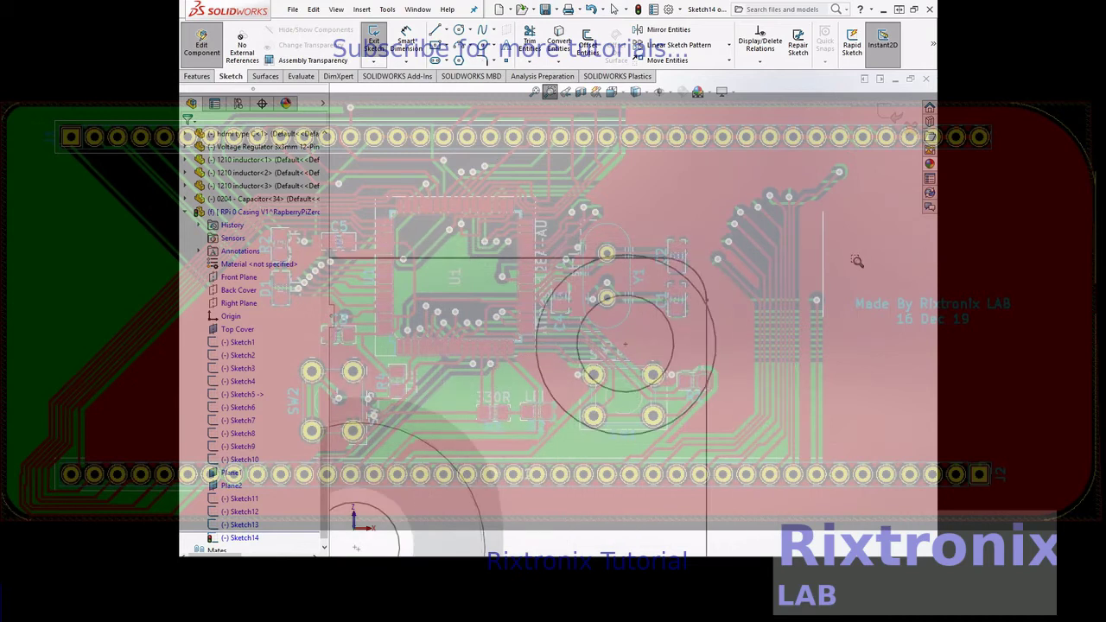
pyautogui.press('Escape')
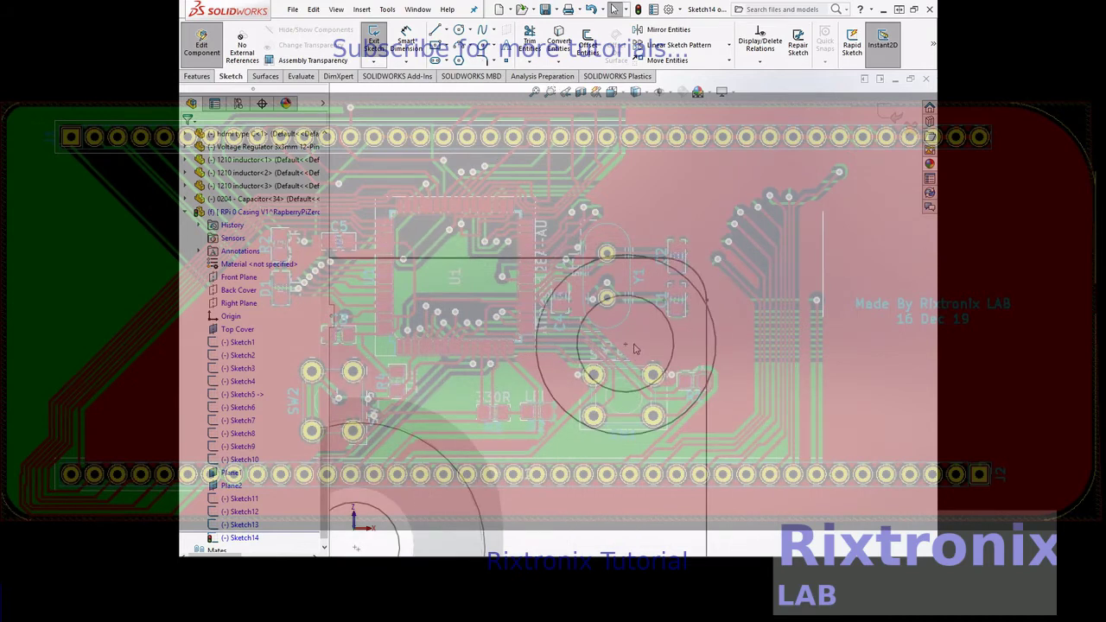
pyautogui.click(626, 346)
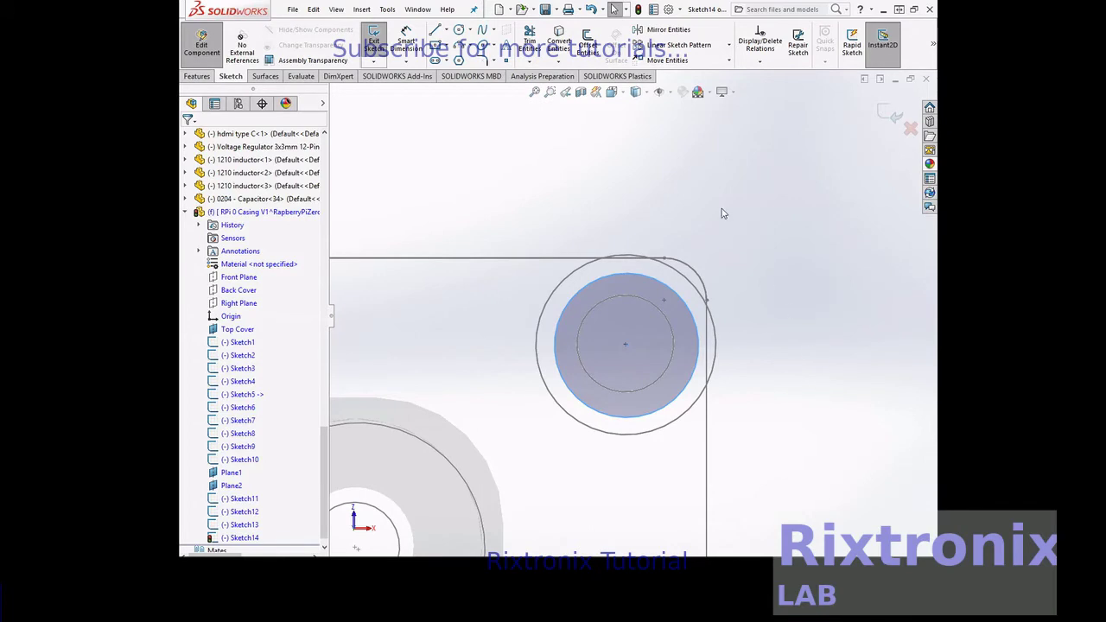
# Step: Add a matching circle centred on the bottom-left corner hole
pyautogui.click(534, 91)
pyautogui.click(549, 92)
pyautogui.moveTo(356, 413); pyautogui.dragTo(471, 509)
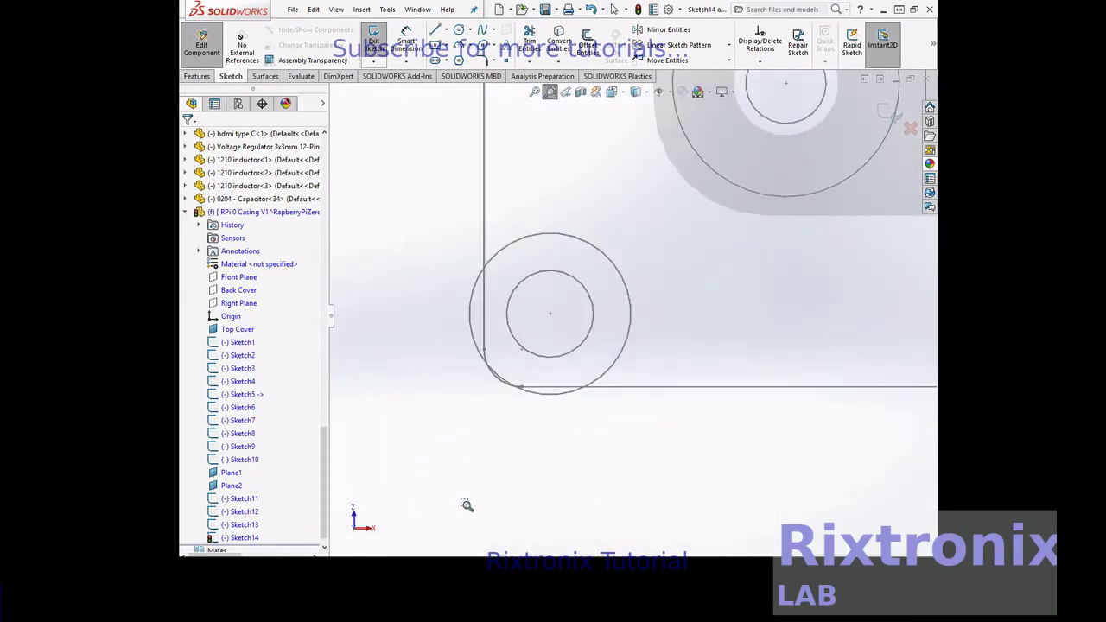
pyautogui.moveTo(432, 222); pyautogui.dragTo(724, 422)
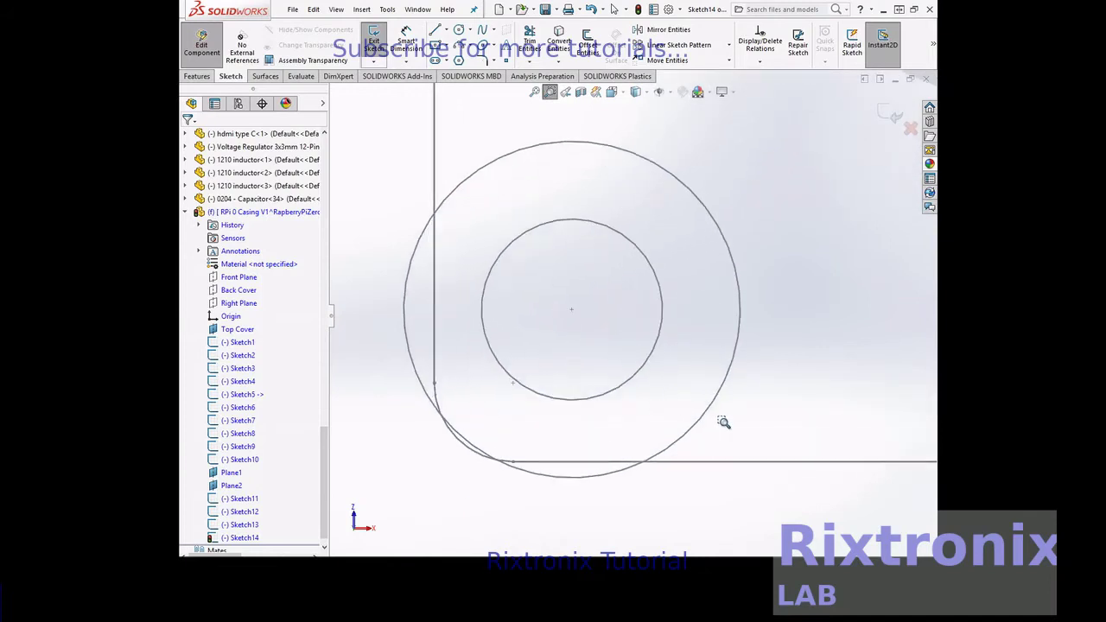
pyautogui.press('Escape')
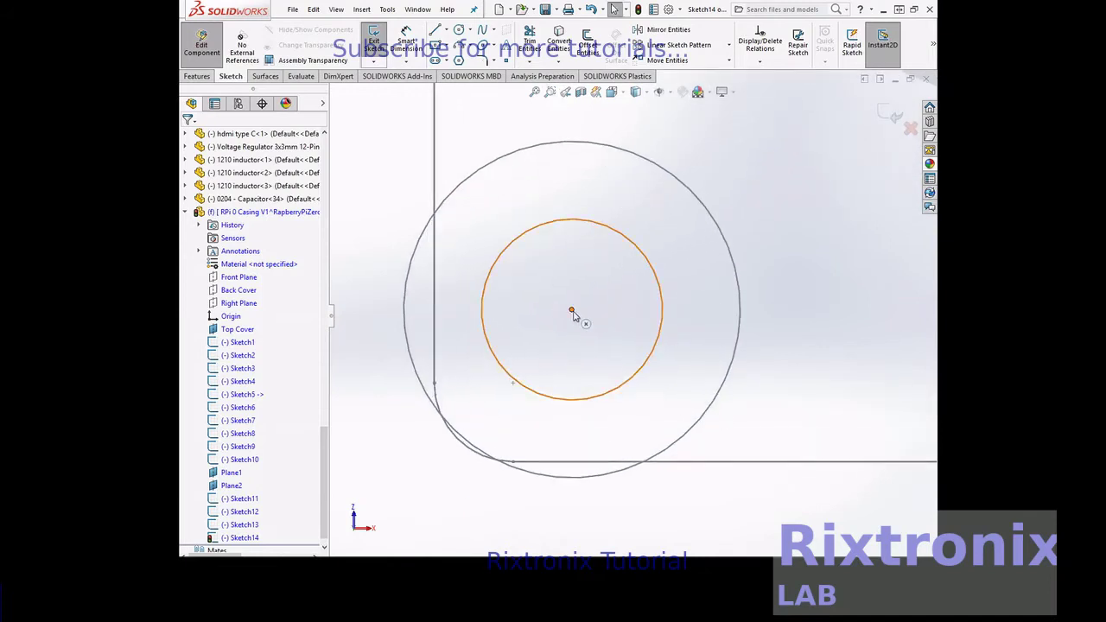
pyautogui.click(573, 313)
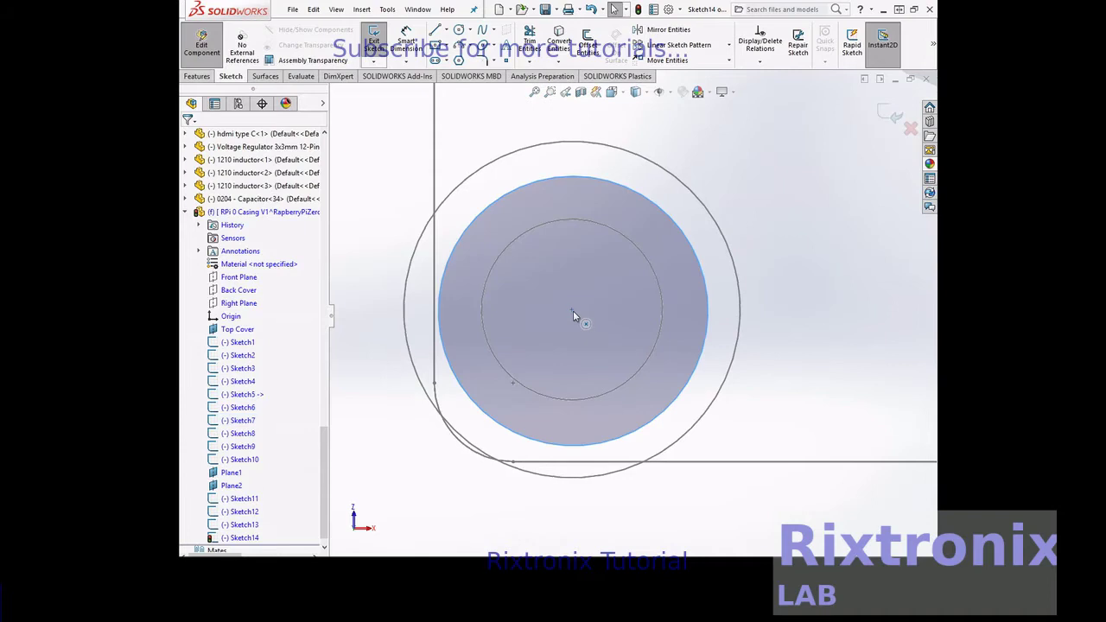
# Step: Zoom in on the bottom-right corner hole
pyautogui.click(534, 92)
pyautogui.click(550, 91)
pyautogui.moveTo(921, 426); pyautogui.dragTo(808, 518)
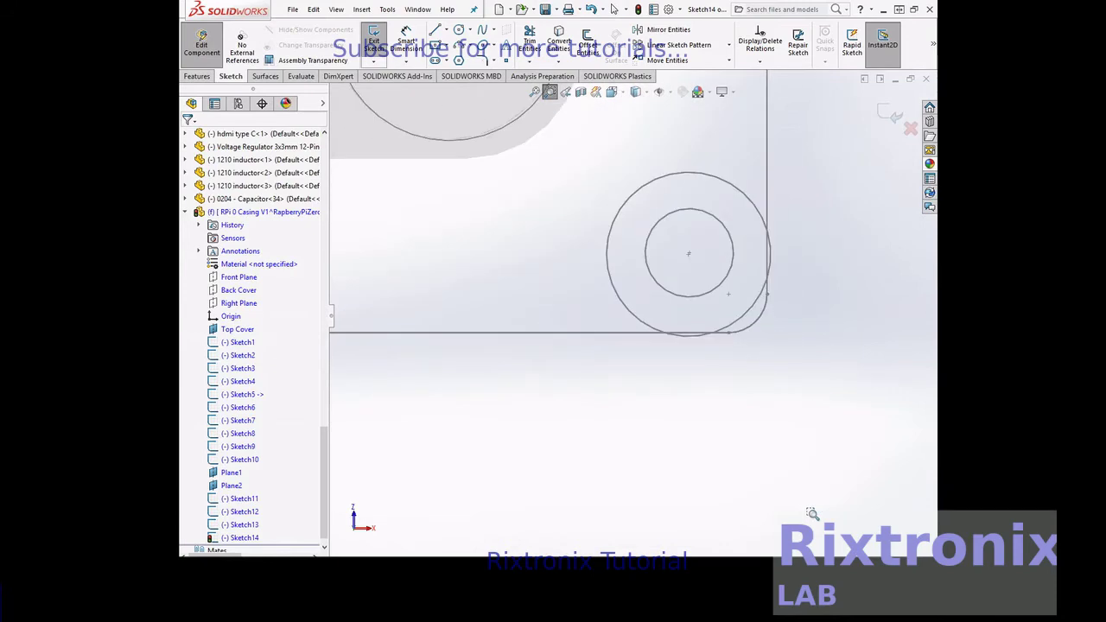
pyautogui.press('Escape')
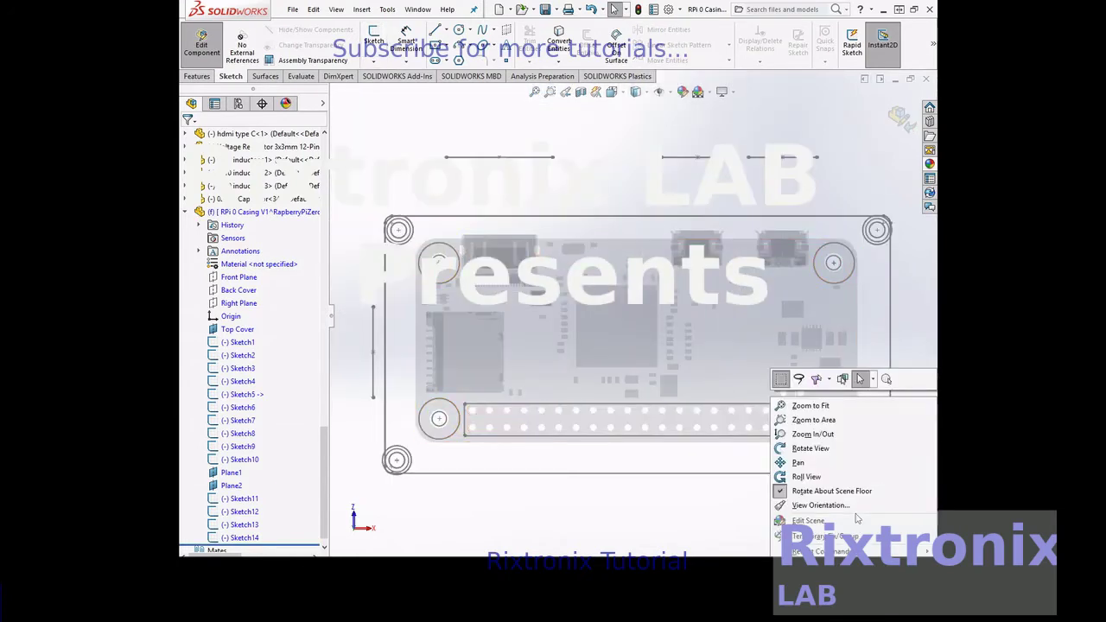
# Step: Rotate the view to an isometric-like angle showing the base, Pi Zero board and top cover
pyautogui.rightClick(778, 395)
pyautogui.click(810, 449)
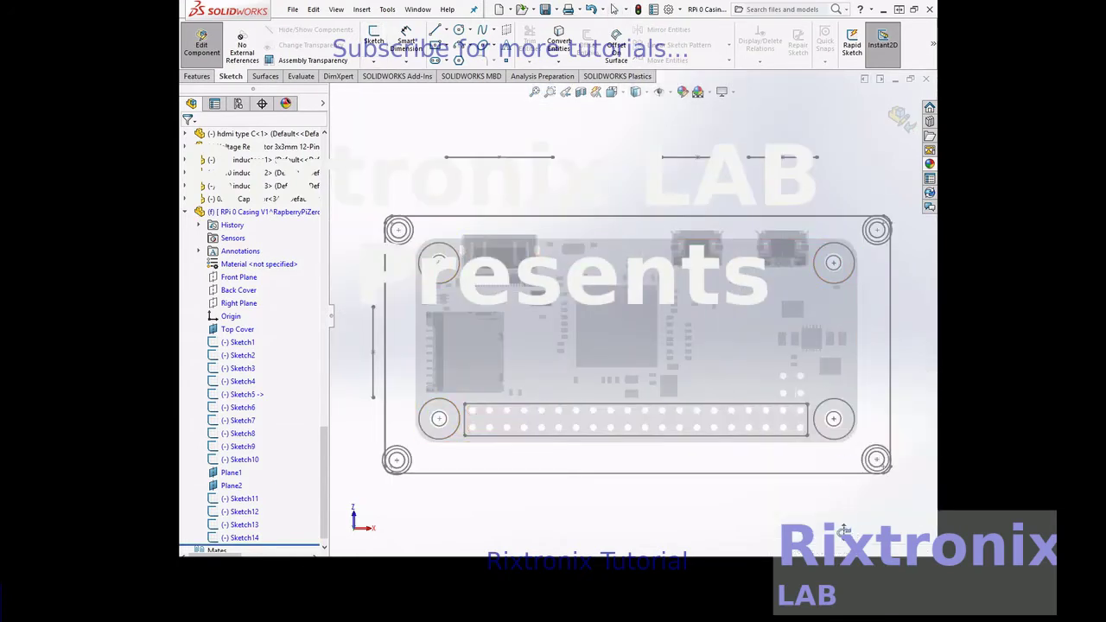
pyautogui.moveTo(843, 503); pyautogui.dragTo(856, 570)
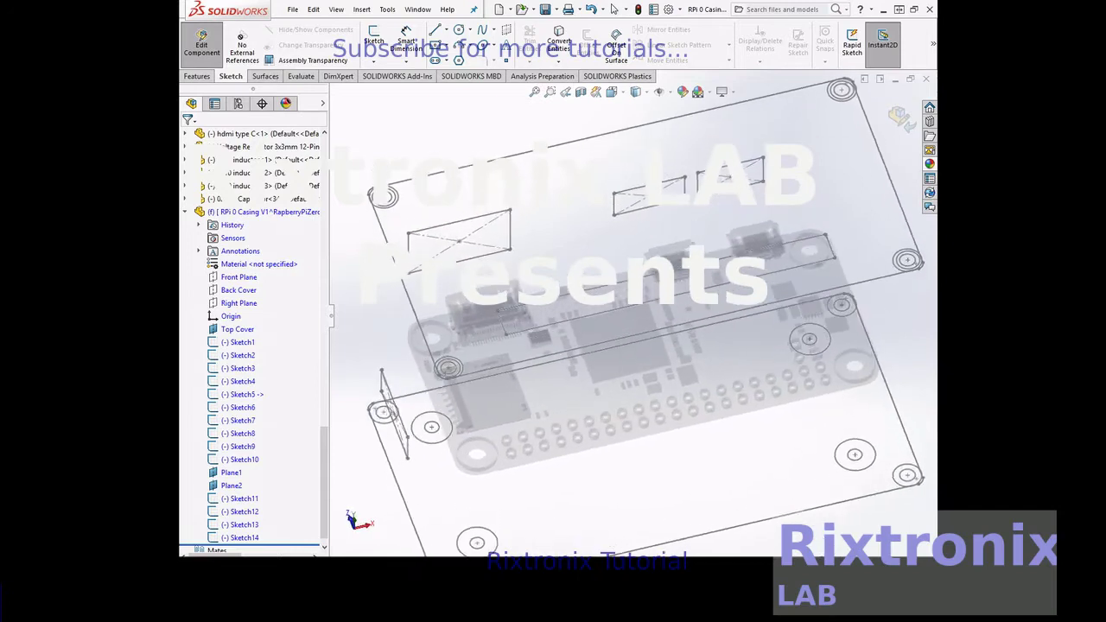
pyautogui.moveTo(855, 557); pyautogui.dragTo(818, 549)
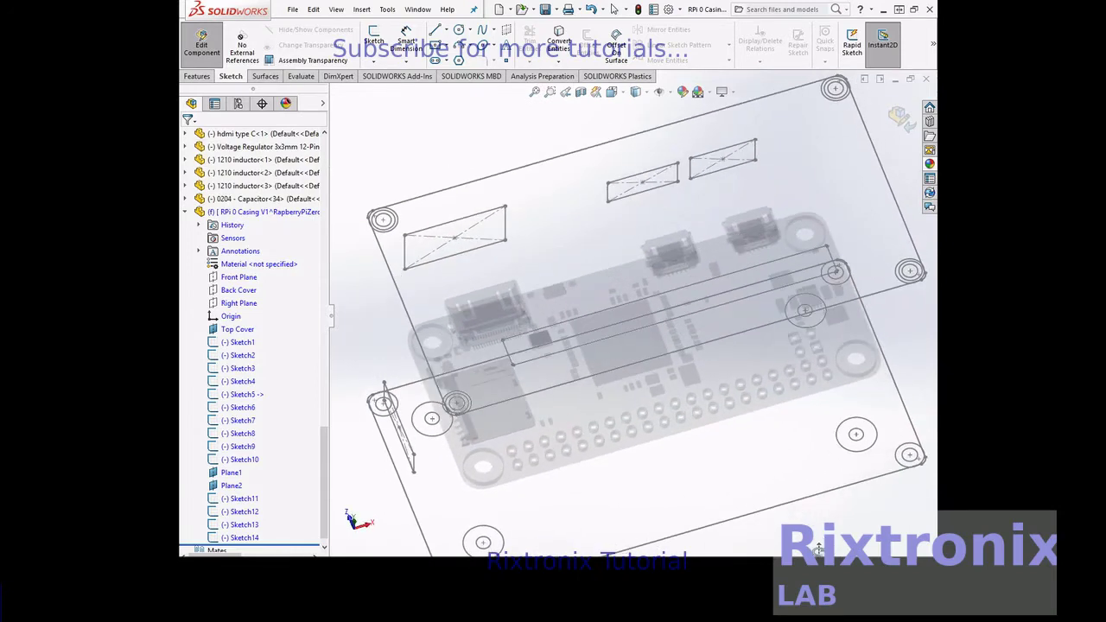
pyautogui.moveTo(818, 550); pyautogui.dragTo(777, 514, button='middle')
pyautogui.moveTo(670, 514)
pyautogui.mouseDown(button='middle')
pyautogui.moveTo(665, 488)
pyautogui.moveTo(657, 537)
pyautogui.mouseUp(button='middle')
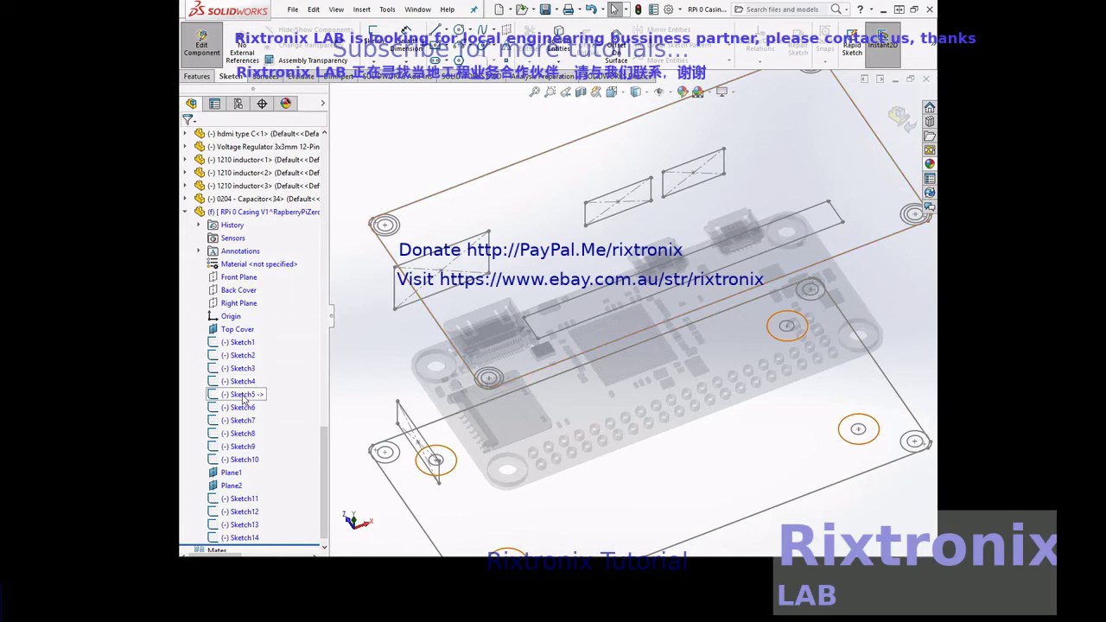
# Step: Select Sketch5's base corner circles and orbit the model to inspect them
pyautogui.click(245, 395)
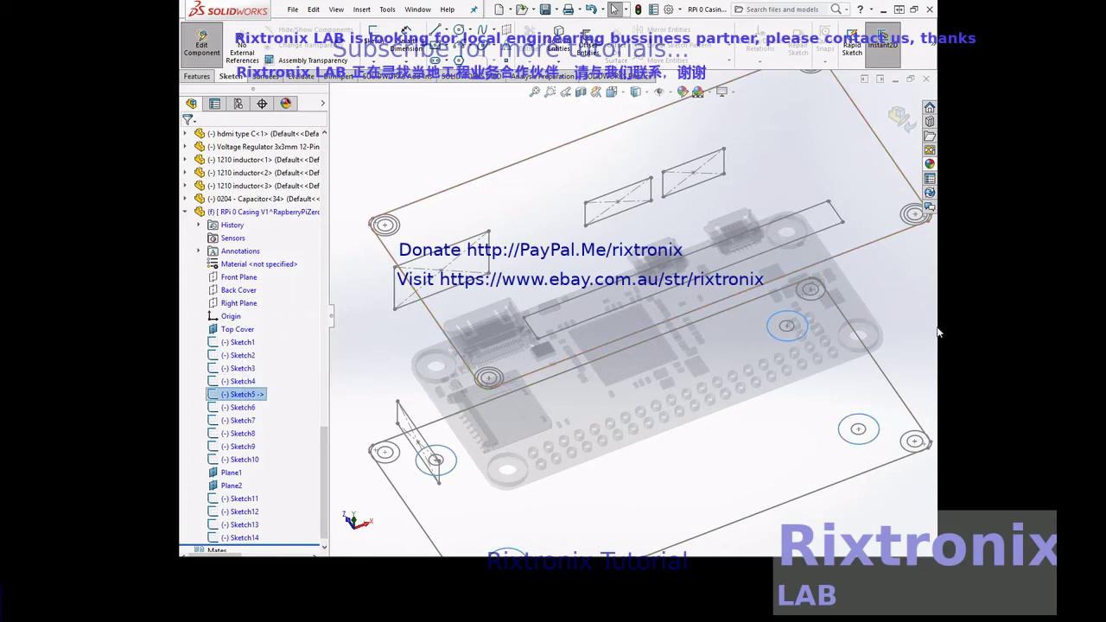
pyautogui.rightClick(914, 379)
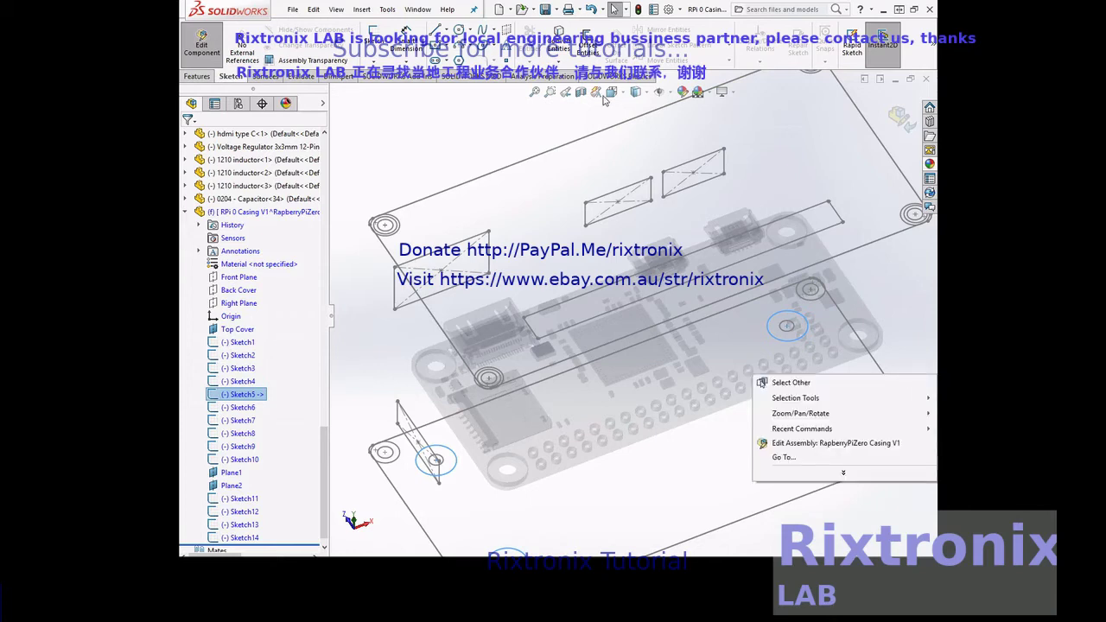
pyautogui.rightClick(567, 111)
pyautogui.moveTo(614, 147)
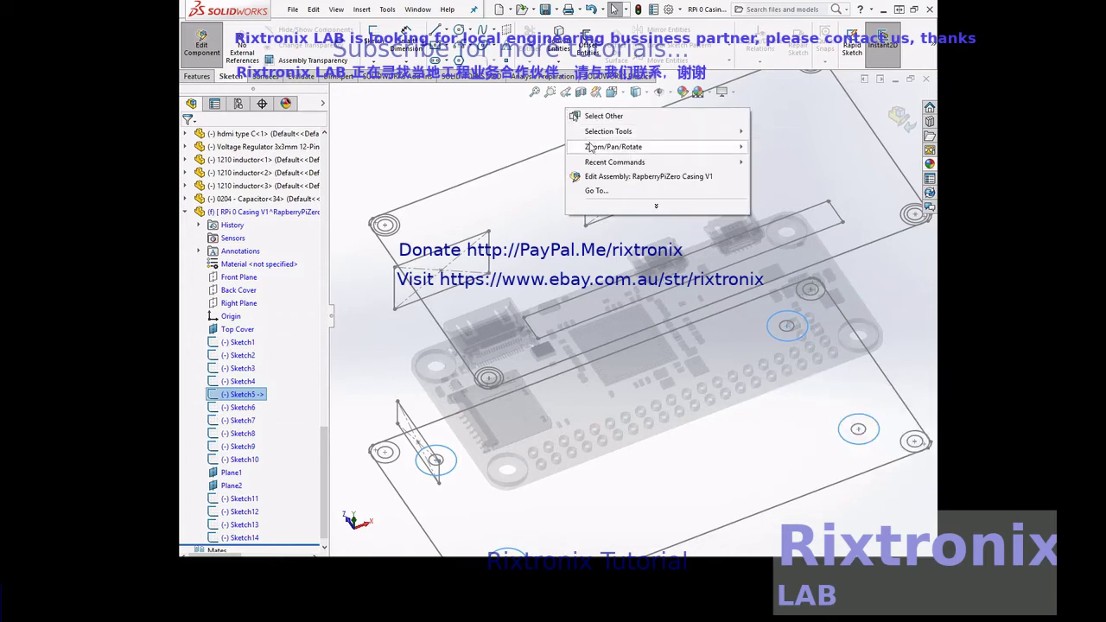
pyautogui.click(785, 203)
pyautogui.moveTo(808, 376)
pyautogui.mouseDown()
pyautogui.moveTo(786, 372)
pyautogui.moveTo(634, 469)
pyautogui.mouseUp()
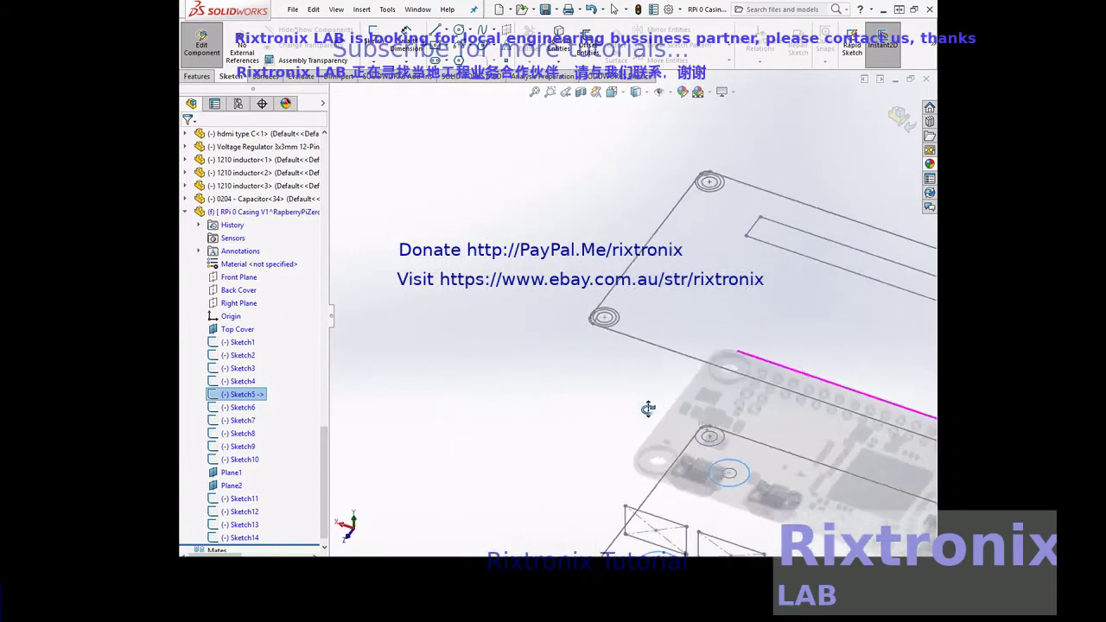
pyautogui.moveTo(633, 468); pyautogui.dragTo(631, 458)
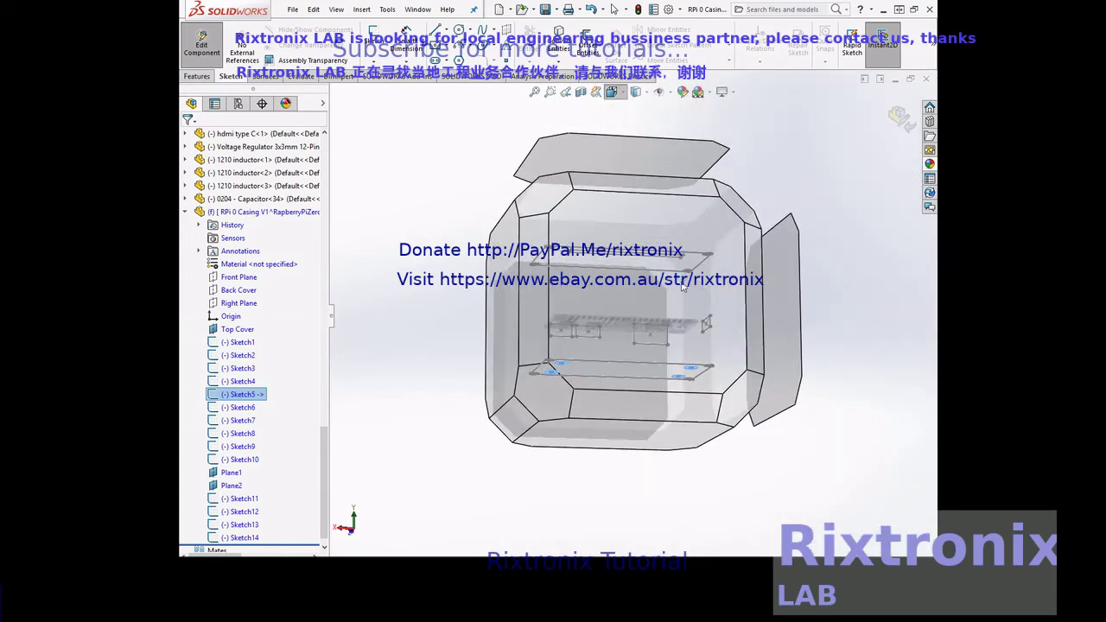
# Step: Switch to the Front view and start an Extruded Boss/Base on the selected circles
pyautogui.hotkey('ctrl', '8')
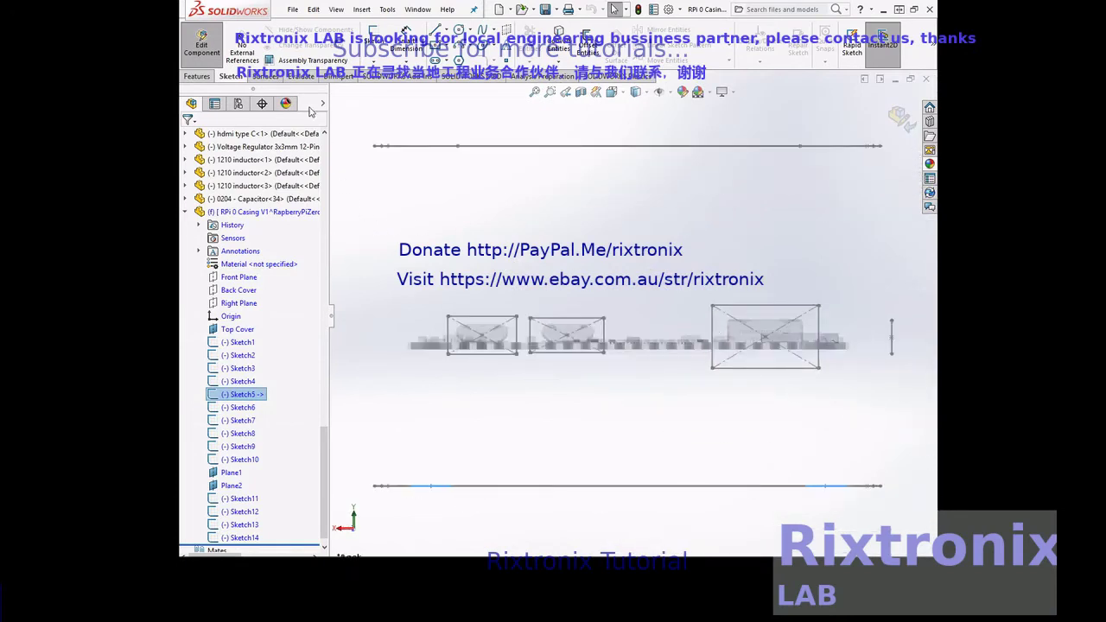
pyautogui.click(197, 76)
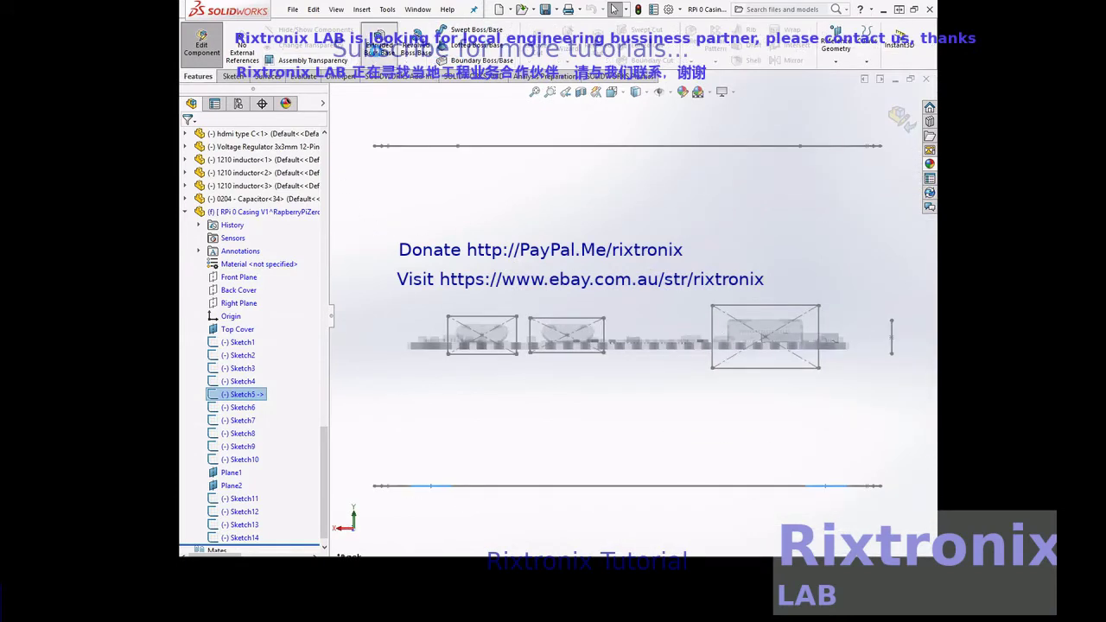
pyautogui.click(377, 48)
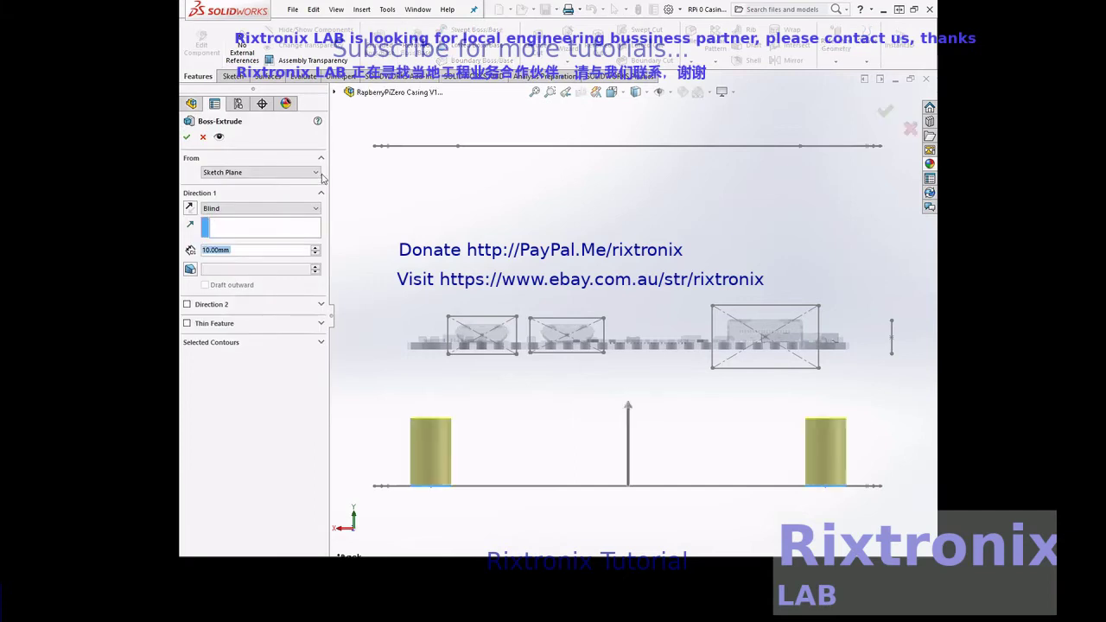
# Step: Set the Boss-Extrude depth to 20.00 mm and confirm it
pyautogui.click(316, 248)
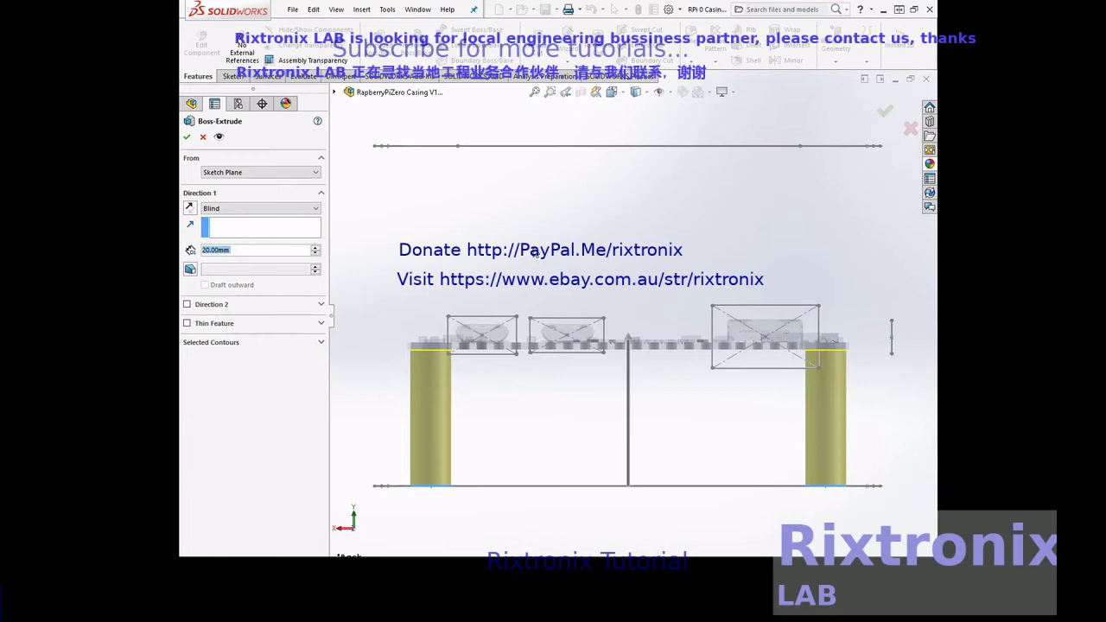
pyautogui.click(186, 137)
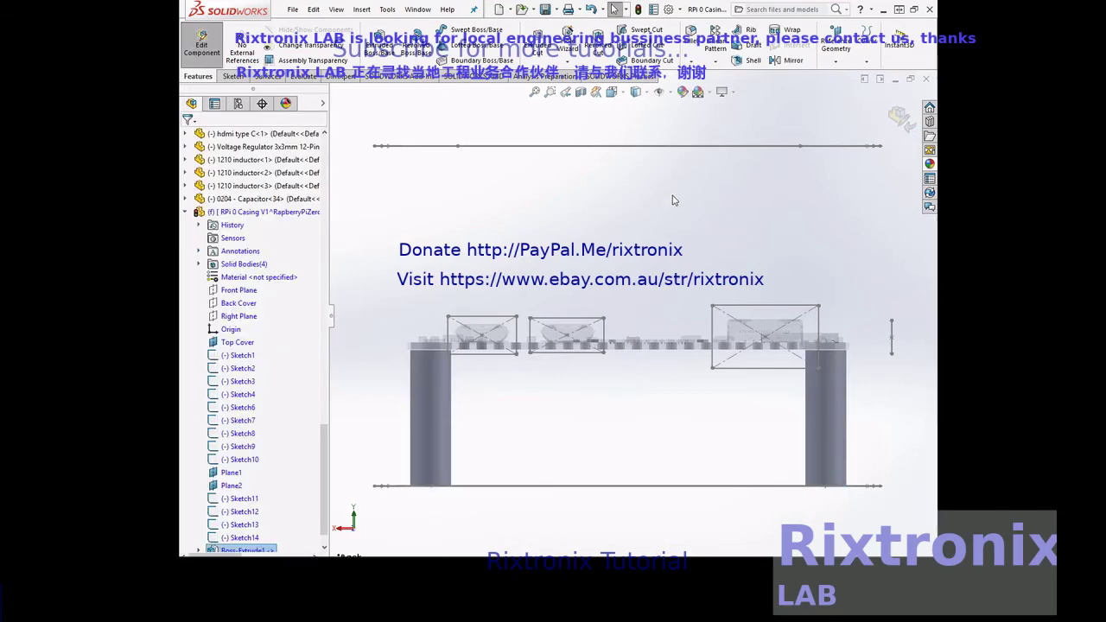
# Step: Cut Sketch6's hole circles into the four pillars with a reversed-direction Extruded Cut
pyautogui.rightClick(678, 199)
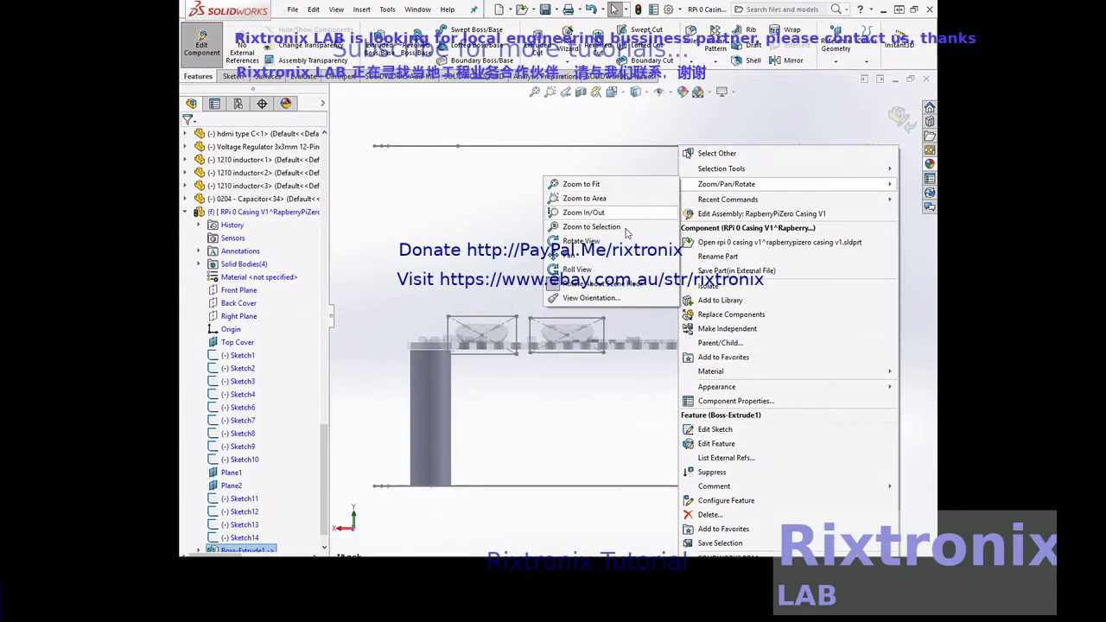
pyautogui.click(622, 222)
pyautogui.moveTo(622, 222); pyautogui.dragTo(623, 248)
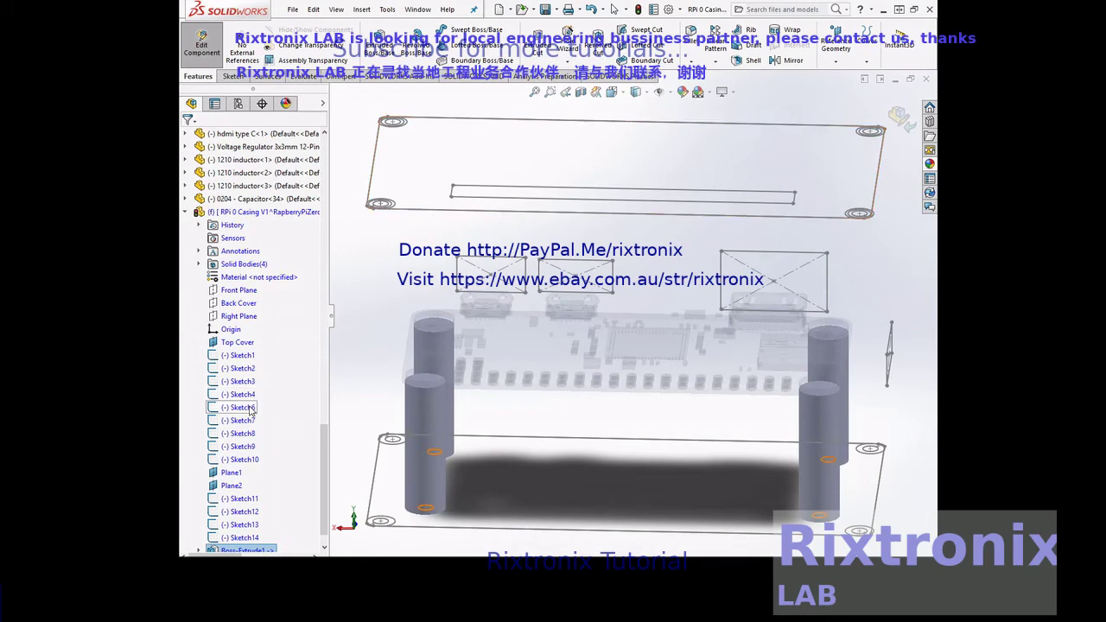
pyautogui.click(250, 410)
pyautogui.click(537, 56)
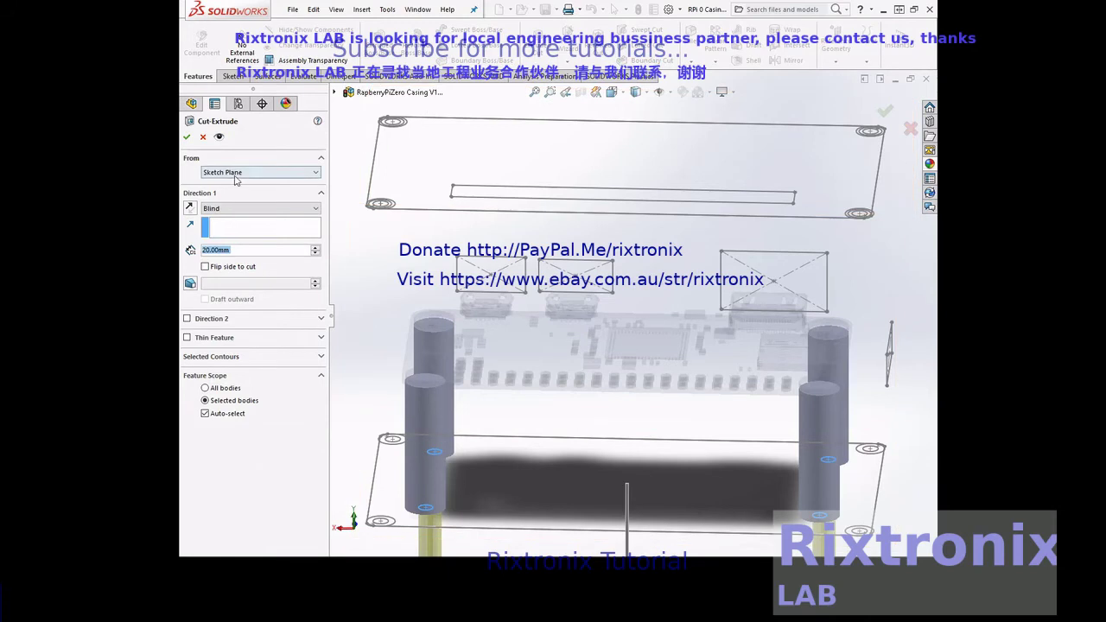
pyautogui.click(190, 208)
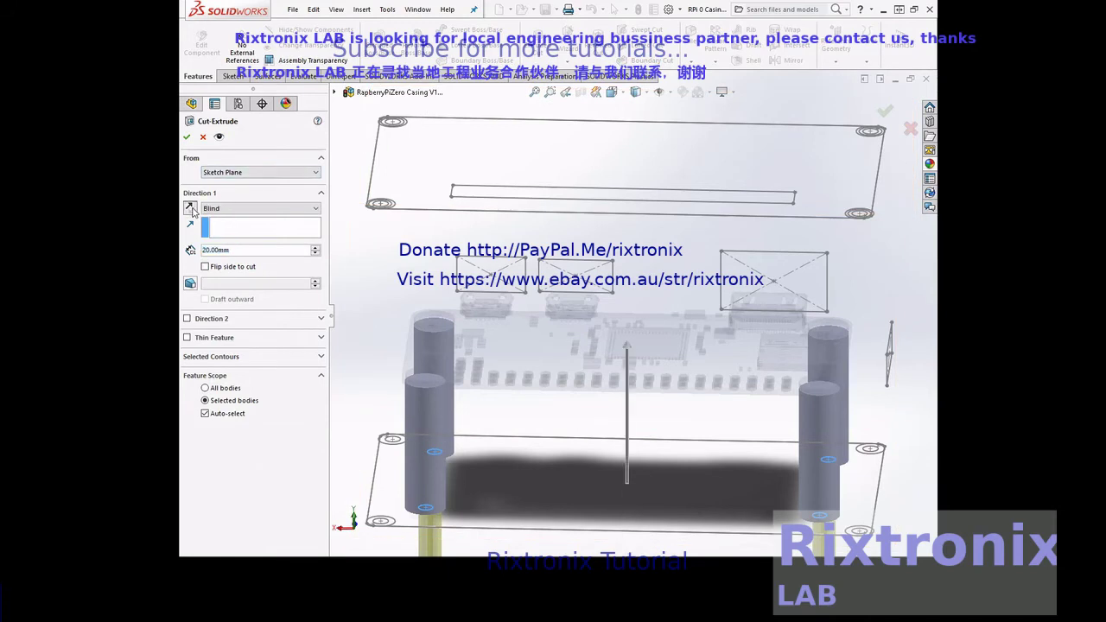
pyautogui.click(188, 138)
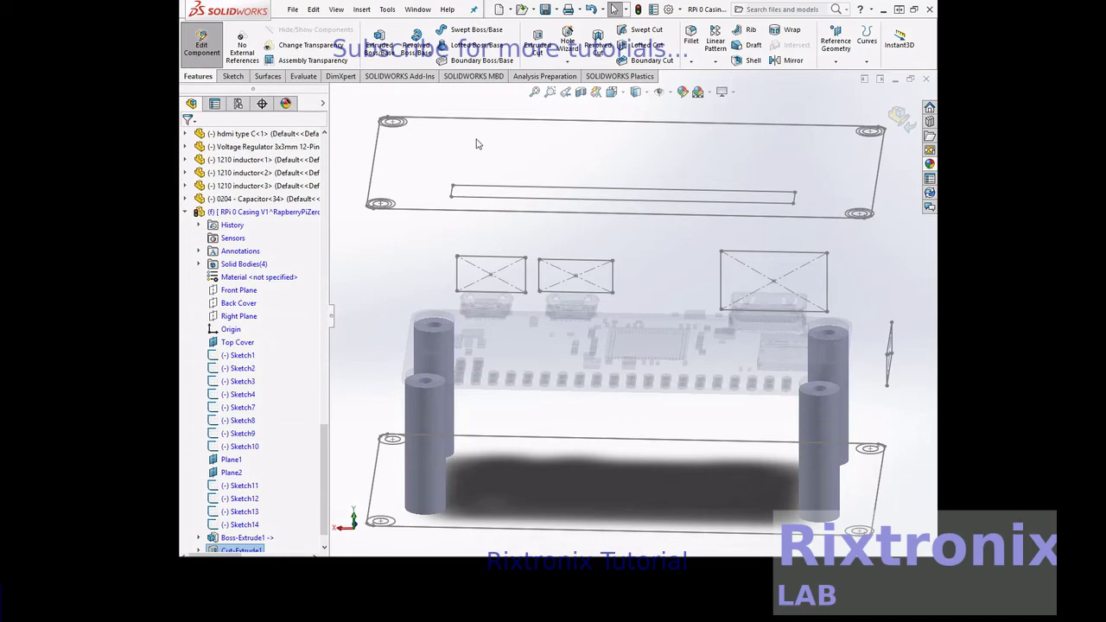
# Step: Reorient the view, select Sketch7's outer corner circles and start an Extruded Boss/Base
pyautogui.rightClick(884, 276)
pyautogui.click(884, 276)
pyautogui.rightClick(884, 276)
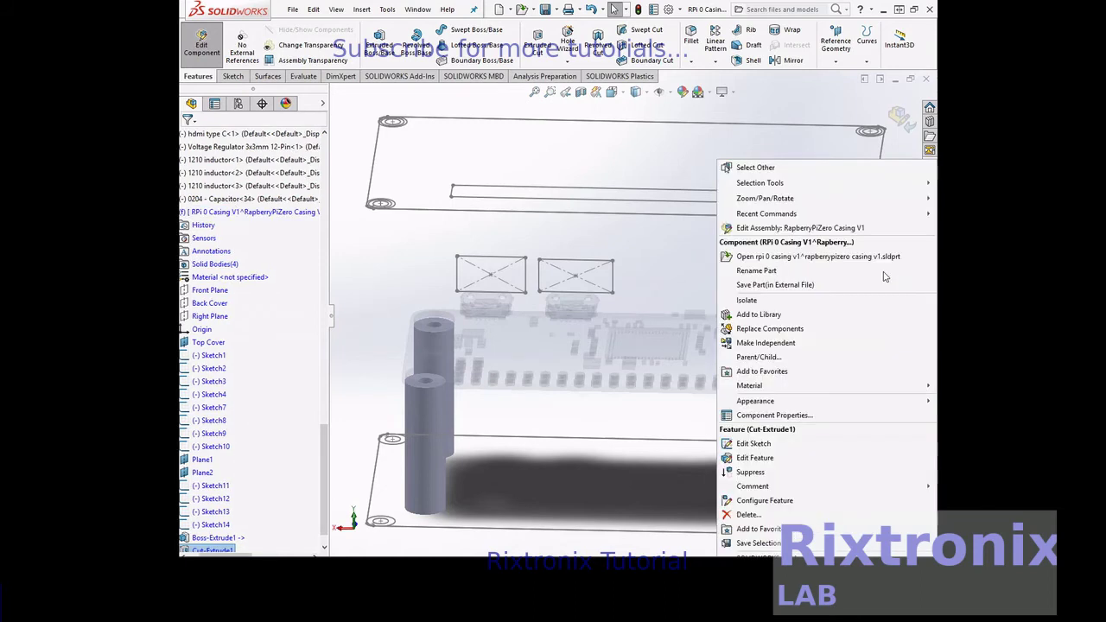
pyautogui.moveTo(765, 198)
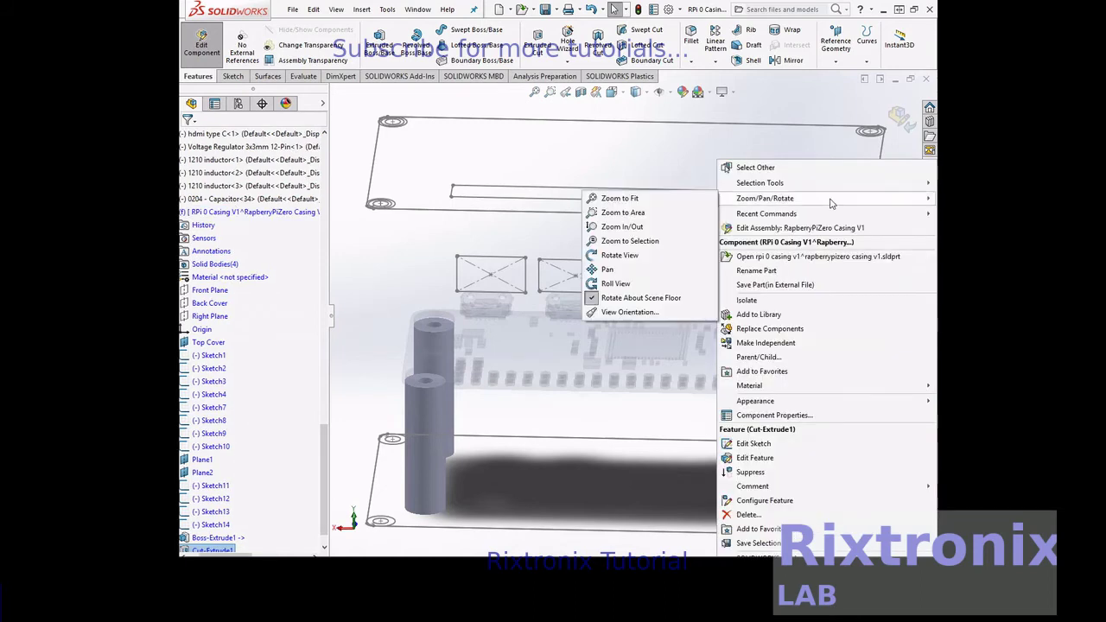
pyautogui.click(683, 240)
pyautogui.moveTo(859, 308)
pyautogui.mouseDown()
pyautogui.moveTo(849, 303)
pyautogui.moveTo(888, 302)
pyautogui.mouseUp()
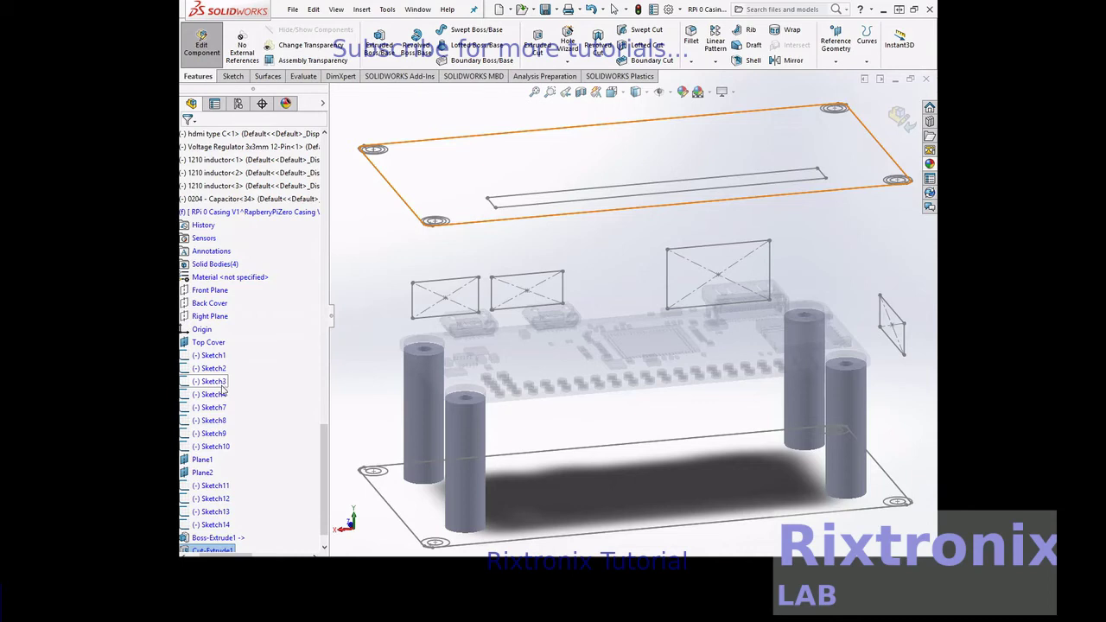
pyautogui.click(216, 408)
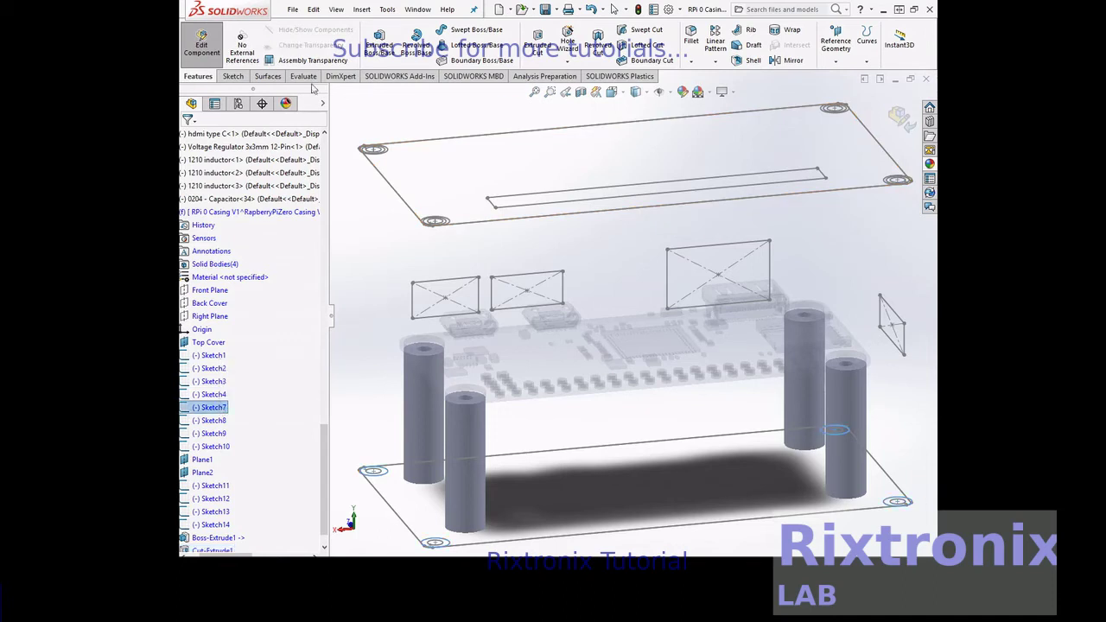
pyautogui.click(377, 48)
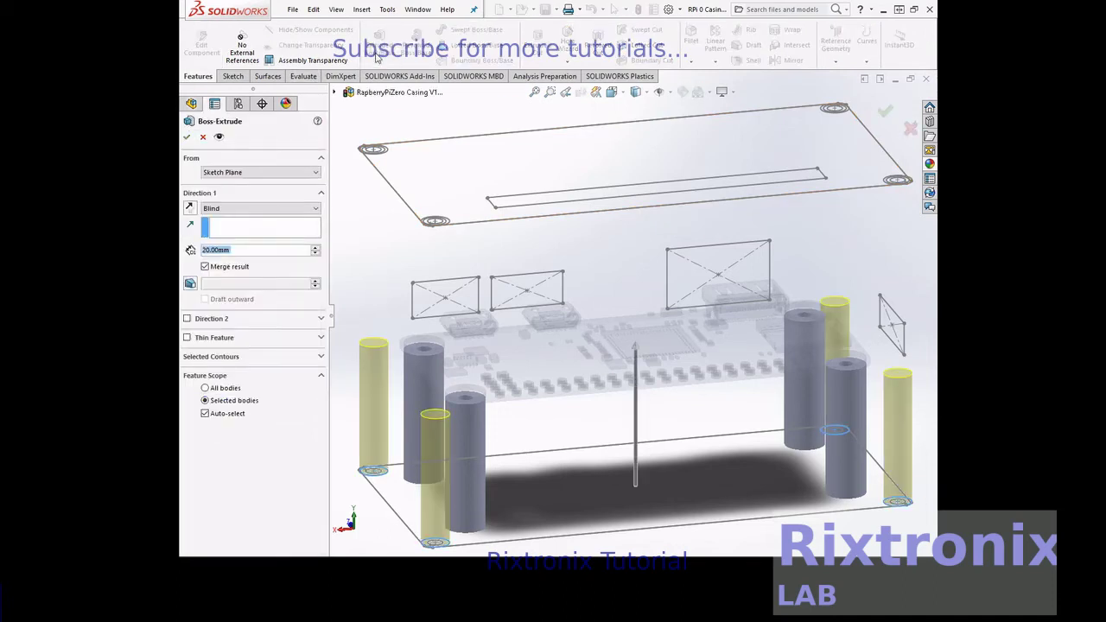
# Step: Extrude Sketch7's four outer corner pillars 40 mm Blind as separate, unmerged bodies
pyautogui.click(211, 271)
pyautogui.click(316, 247)
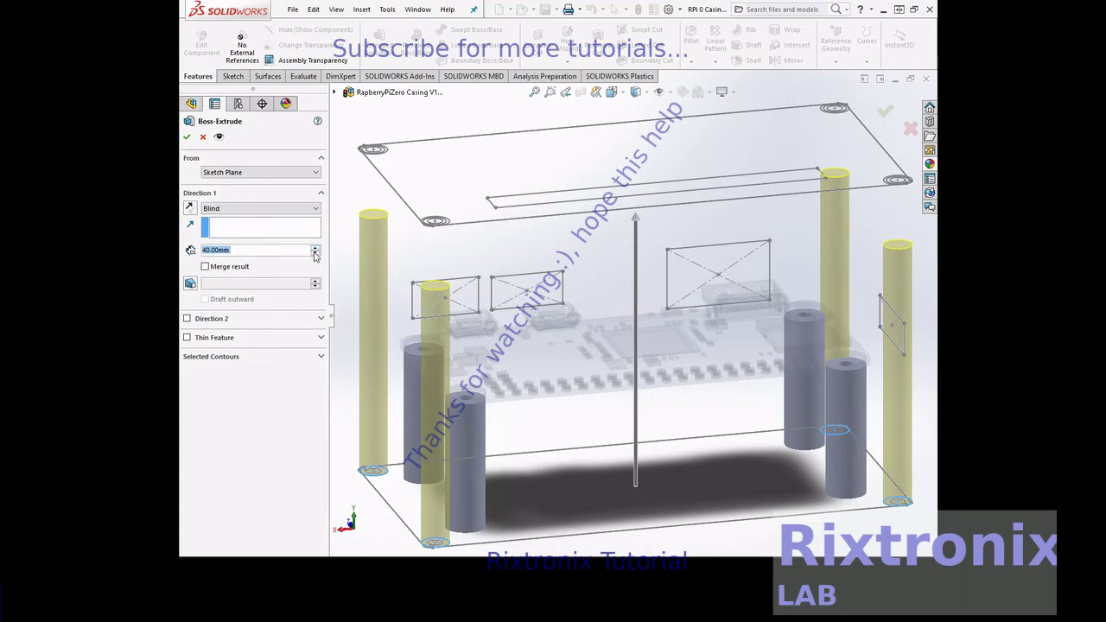
pyautogui.click(186, 137)
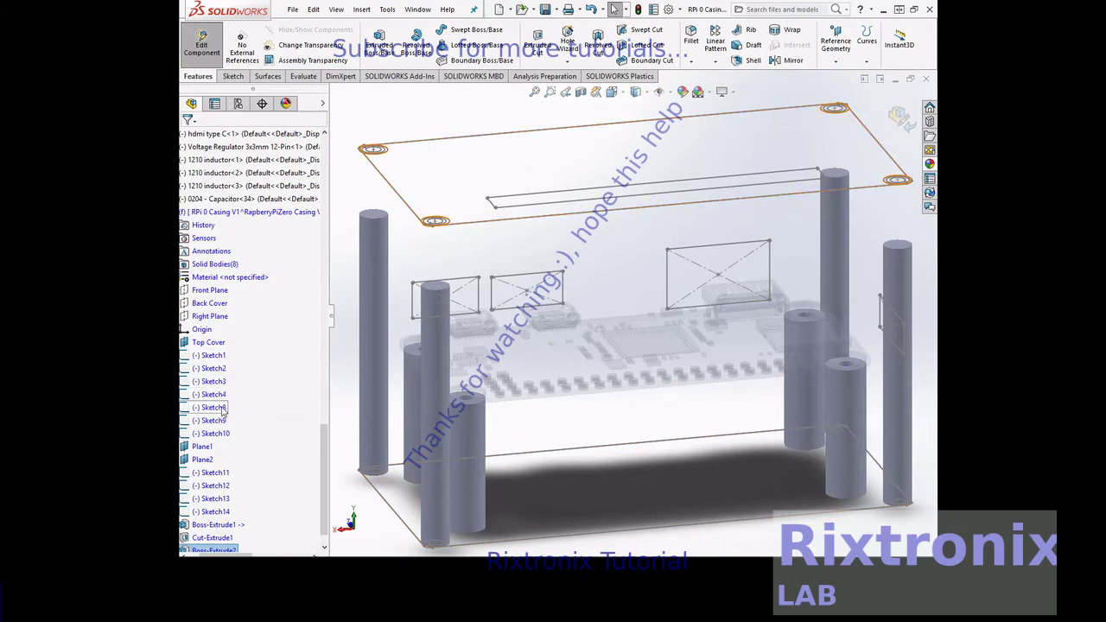
# Step: Cut Sketch9's circles 40 mm Blind, reversed upward into the four tall pillars
pyautogui.click(221, 421)
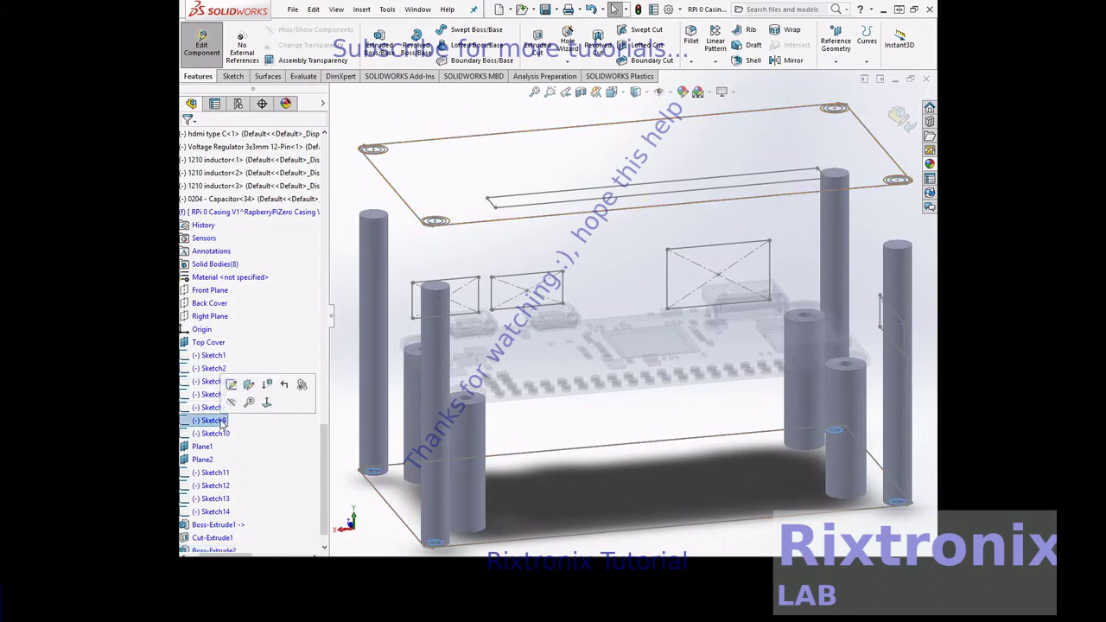
pyautogui.click(529, 48)
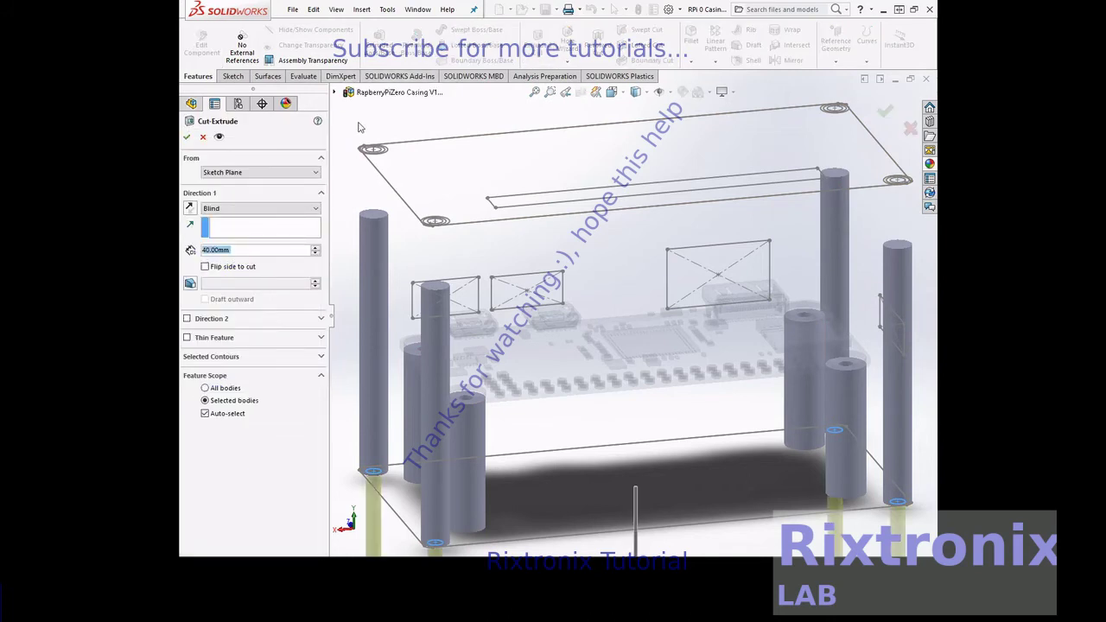
pyautogui.click(188, 209)
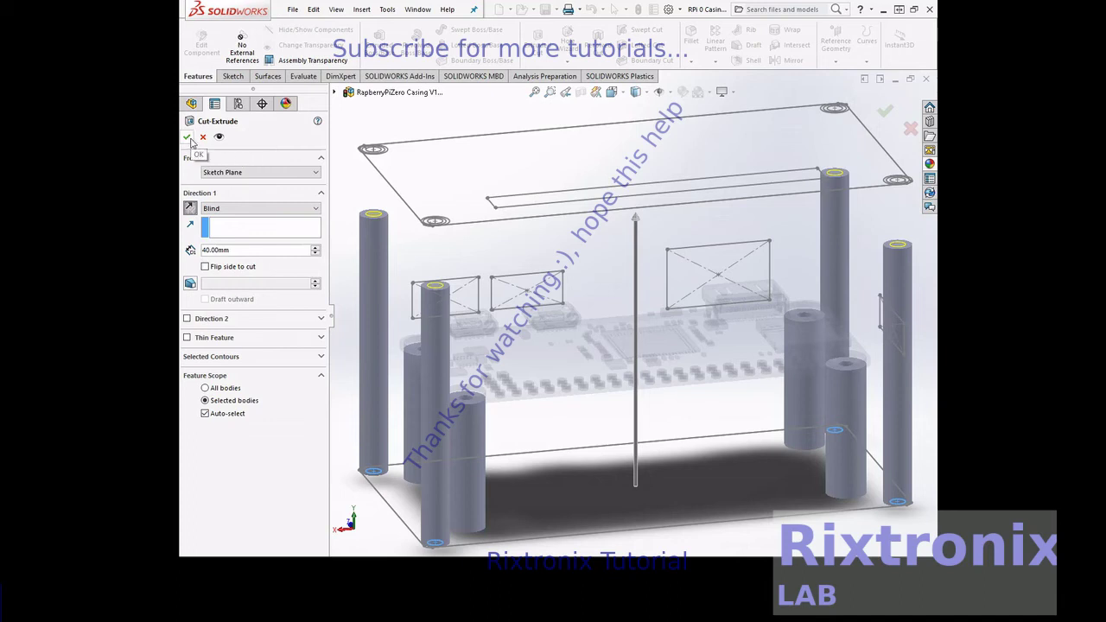
pyautogui.click(188, 137)
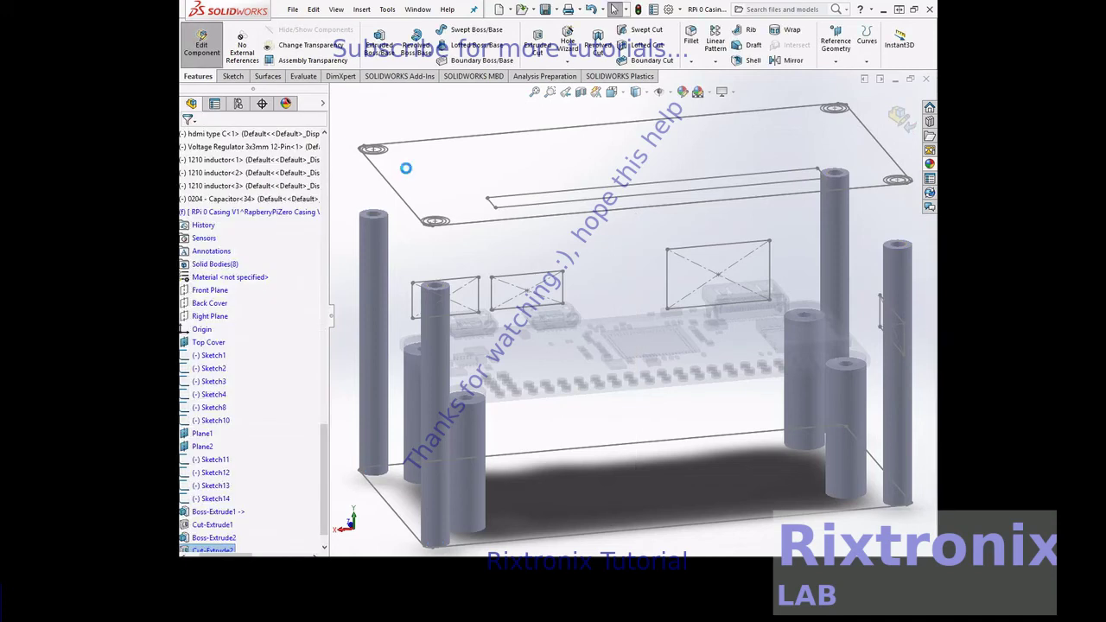
pyautogui.rightClick(874, 117)
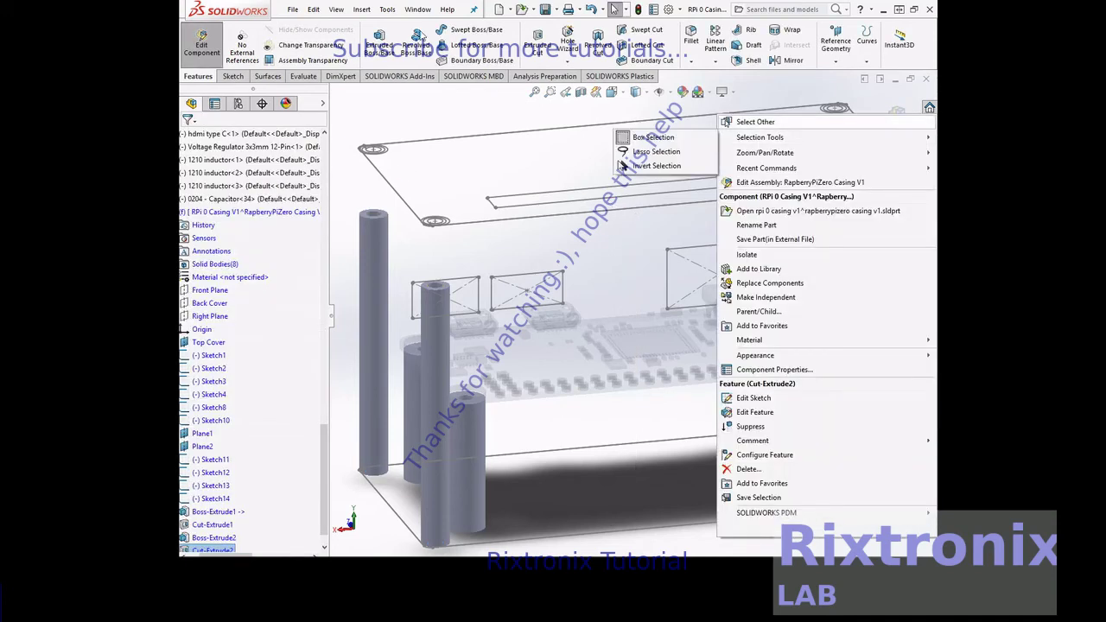
# Step: Save the assembly and the modified RPi 0 Casing part using Save All
pyautogui.click(293, 10)
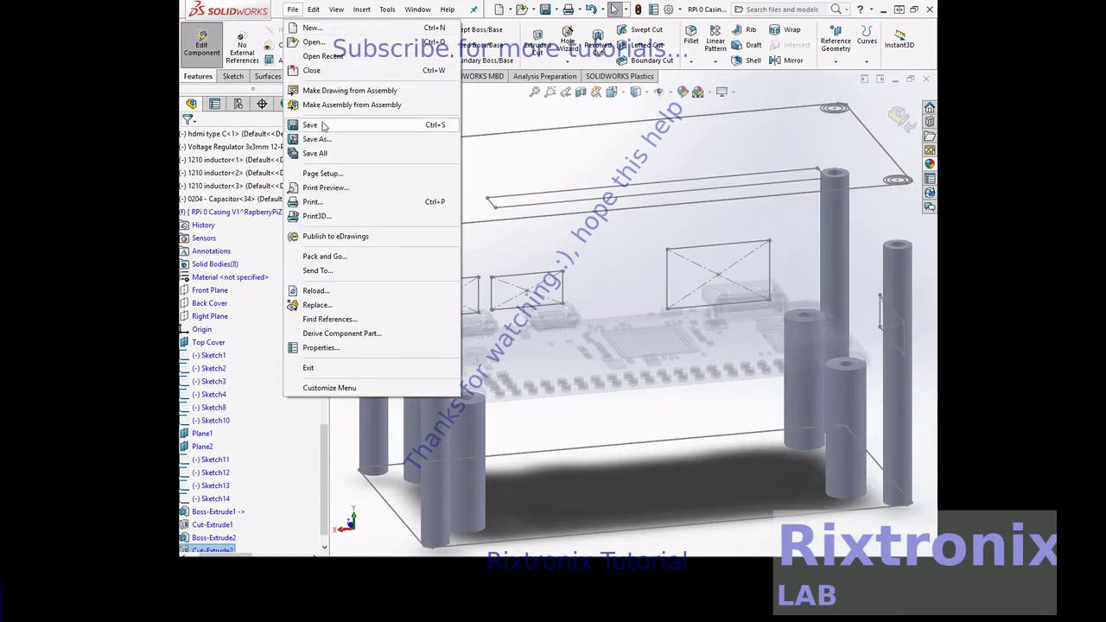
pyautogui.click(315, 121)
pyautogui.click(426, 184)
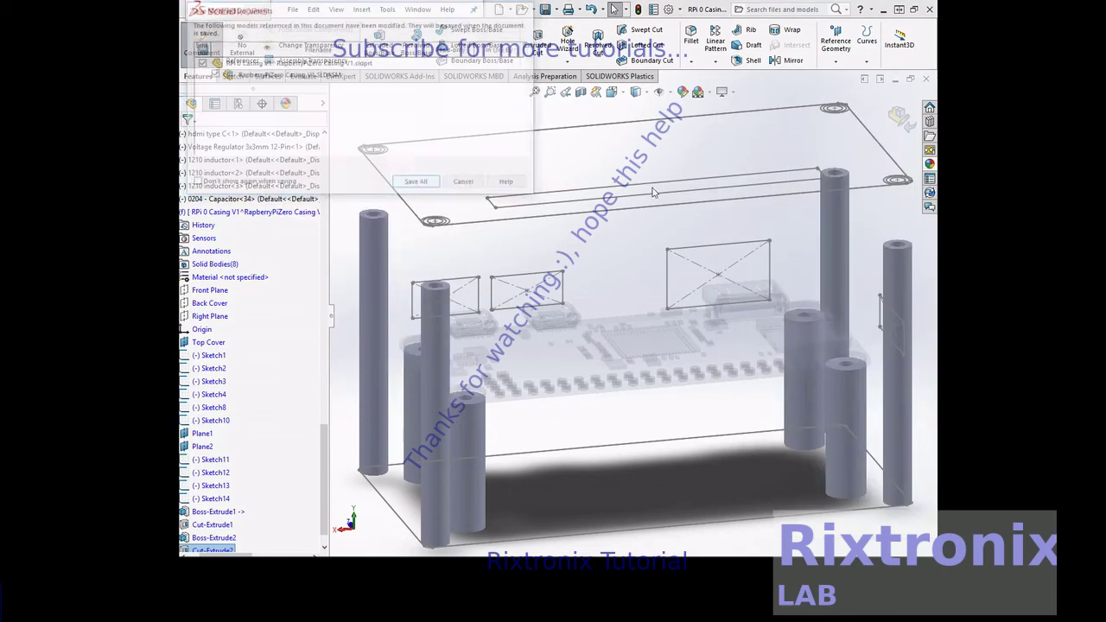
pyautogui.rightClick(904, 225)
pyautogui.moveTo(764, 198)
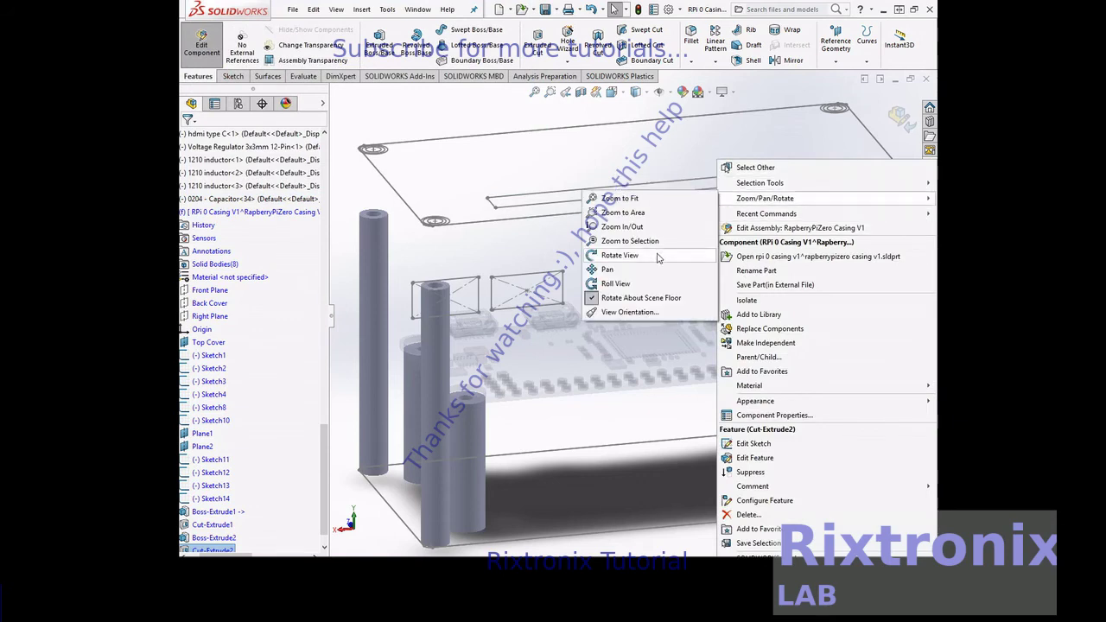
# Step: Rotate the model to its other side and begin a Boss-Extrude from Sketch8
pyautogui.click(661, 255)
pyautogui.moveTo(662, 255)
pyautogui.mouseDown()
pyautogui.moveTo(686, 249)
pyautogui.moveTo(645, 257)
pyautogui.moveTo(621, 300)
pyautogui.mouseUp()
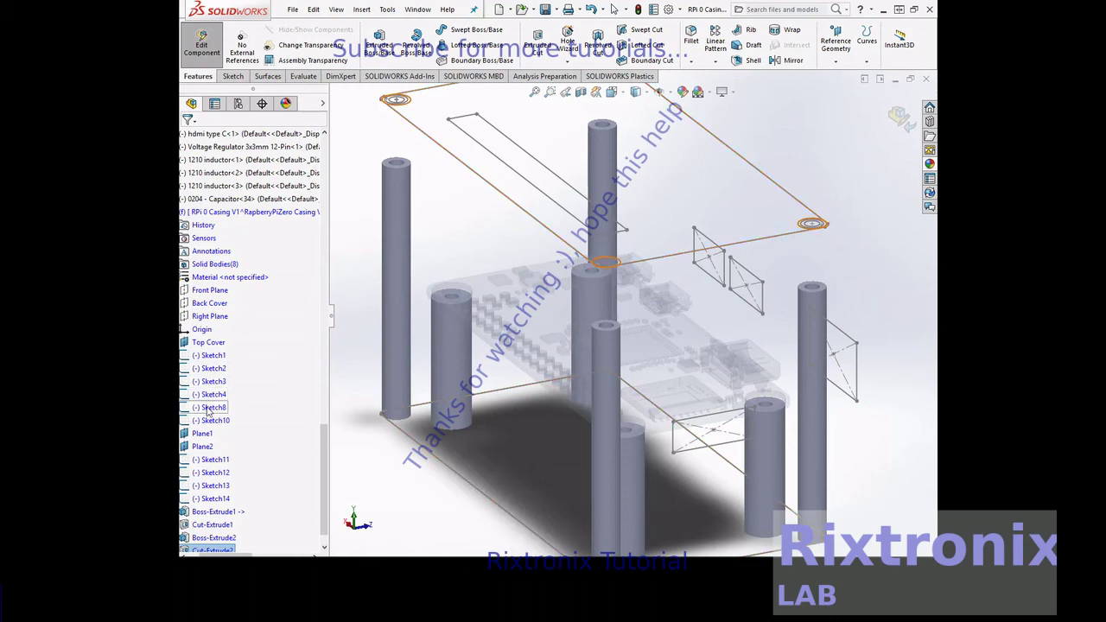
pyautogui.click(207, 410)
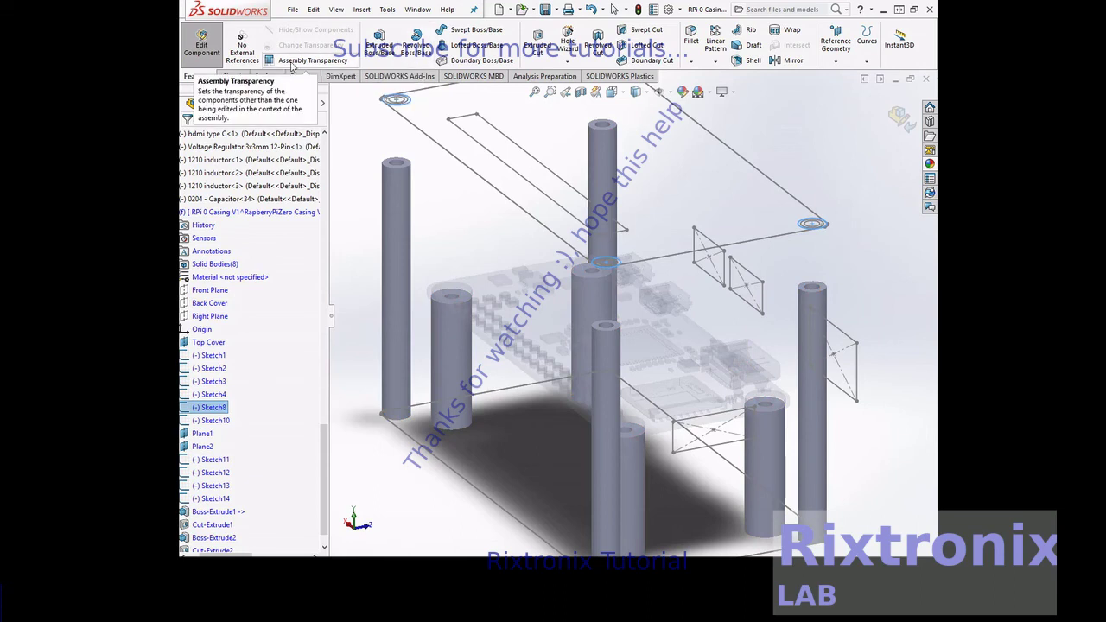
pyautogui.click(384, 65)
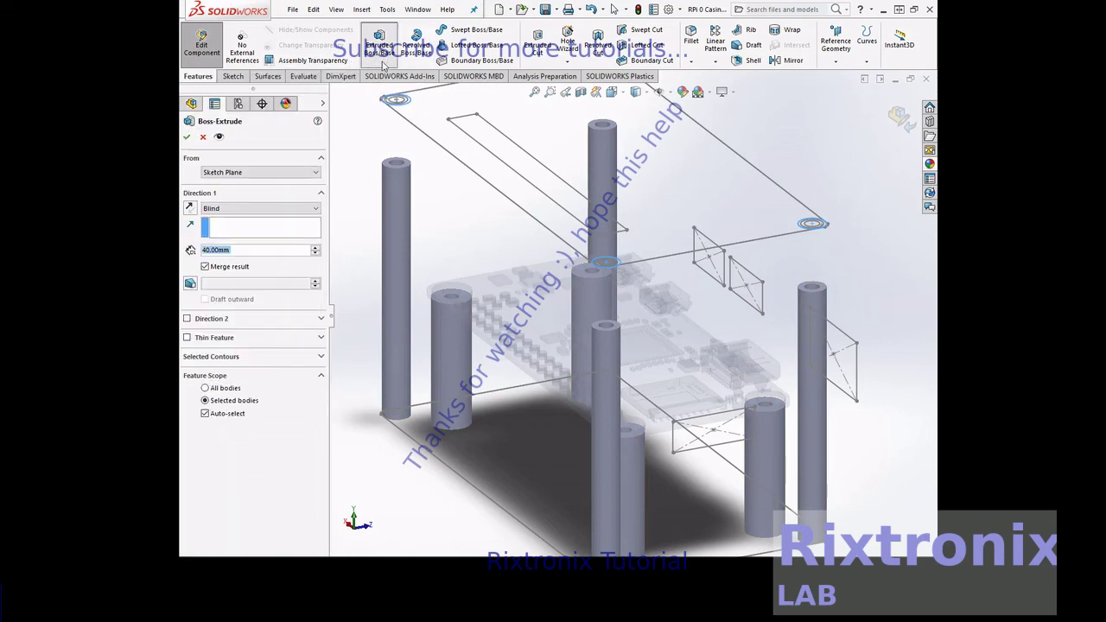
# Step: Extrude Sketch8's pillar sections 10 mm Blind downward, unmerged, from the cover corners
pyautogui.click(205, 267)
pyautogui.click(189, 210)
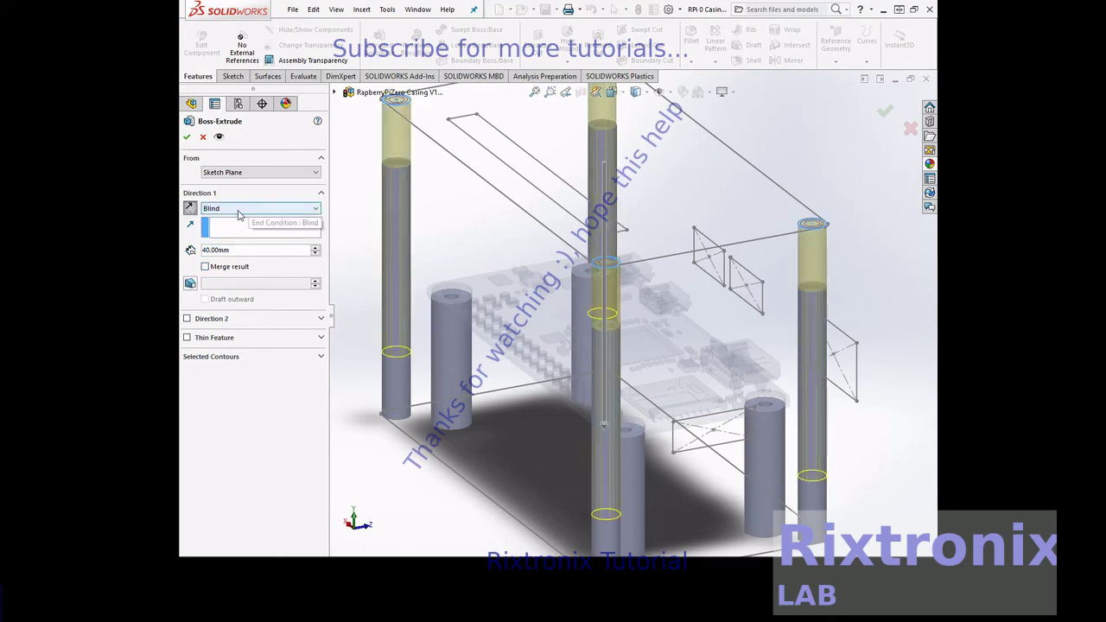
pyautogui.click(315, 254)
pyautogui.click(315, 253)
pyautogui.click(315, 254)
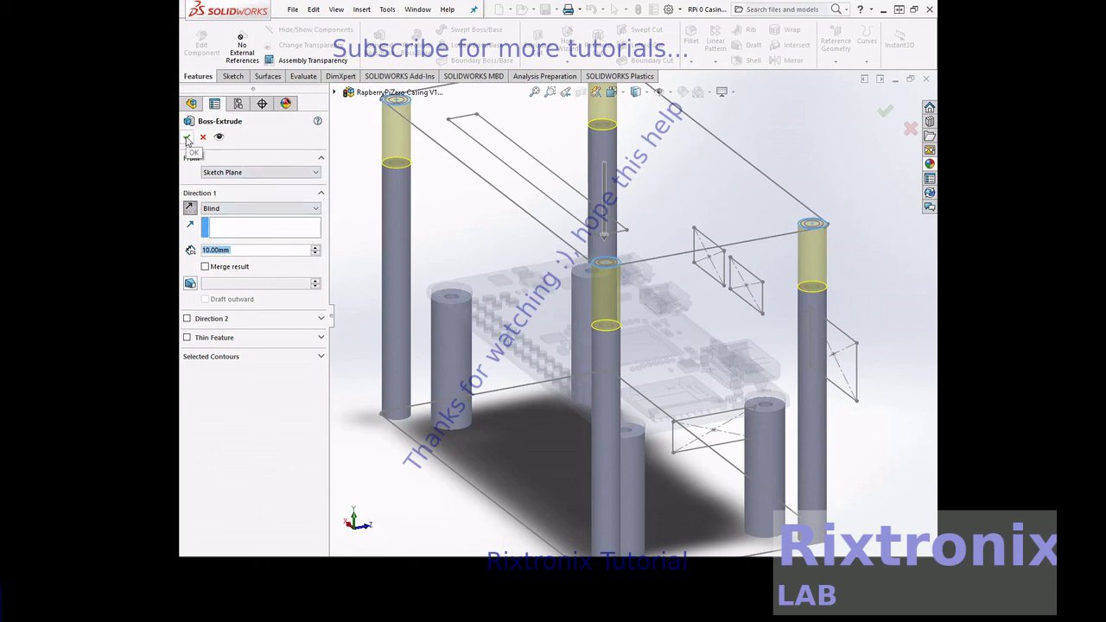
pyautogui.click(186, 138)
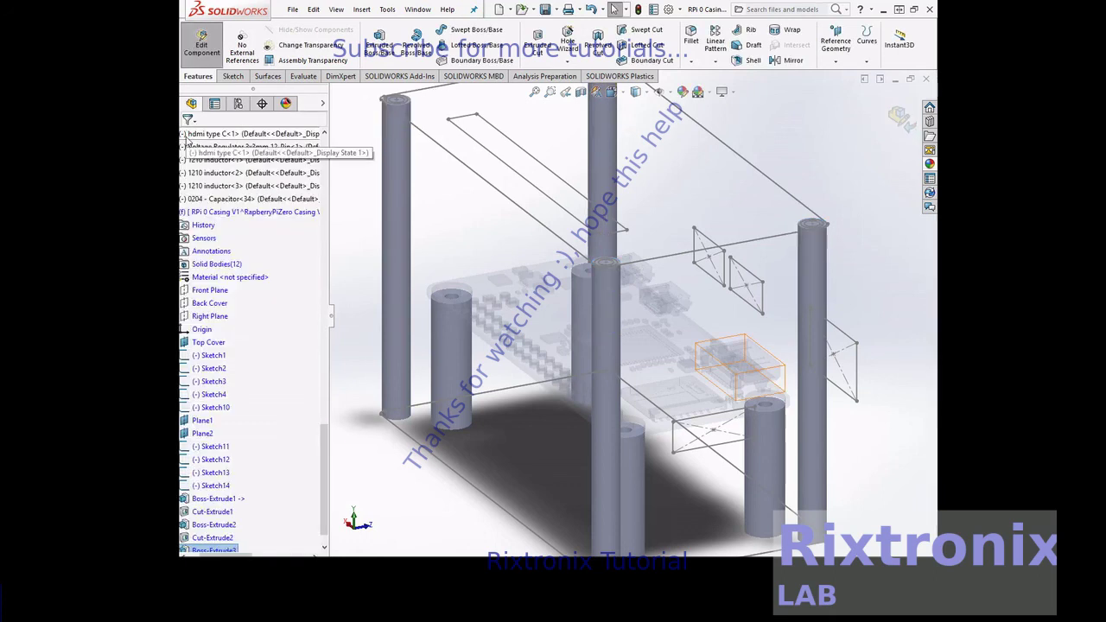
pyautogui.rightClick(222, 551)
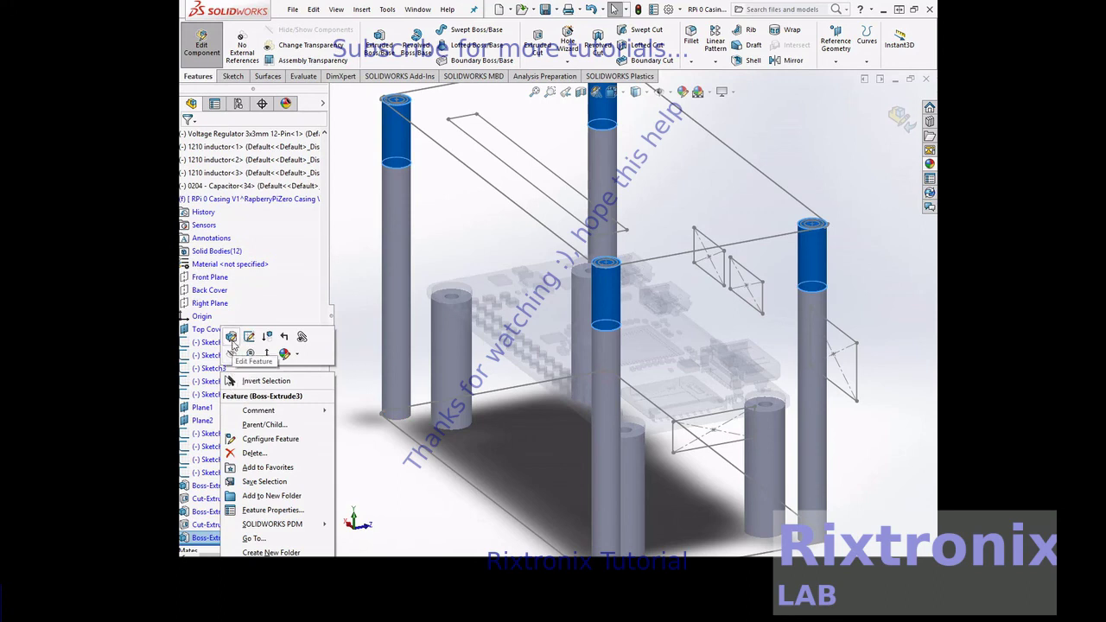
pyautogui.click(232, 339)
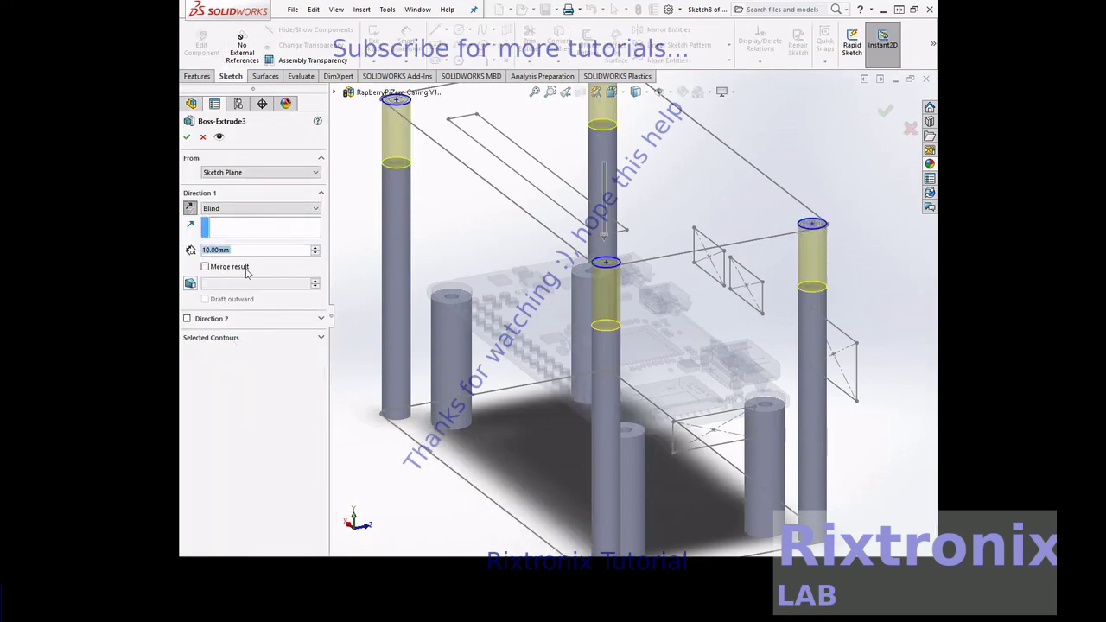
pyautogui.click(187, 139)
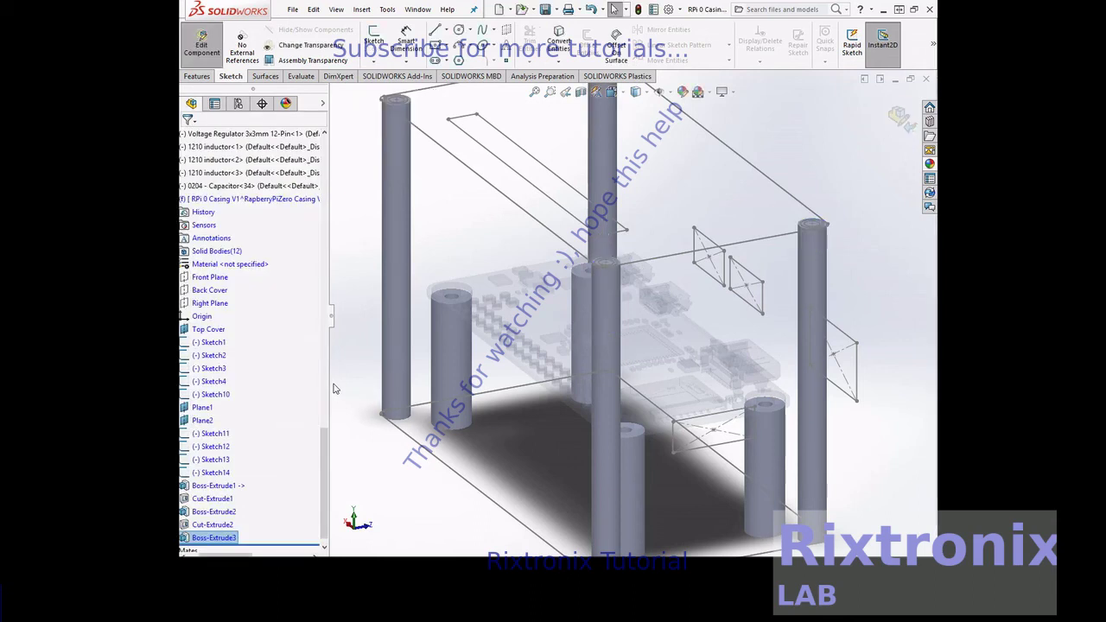